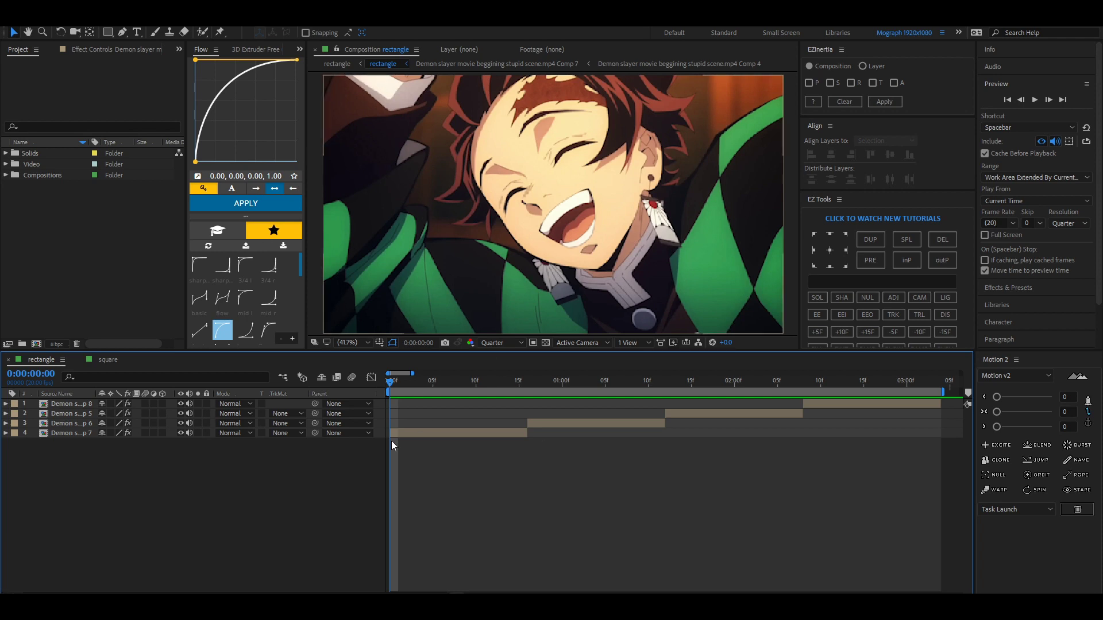
Look over the square and rectangle compositions, inspect the bottom clip's Motion Tile settings, and briefly preview the rectangle sequence.
left_click(106, 362)
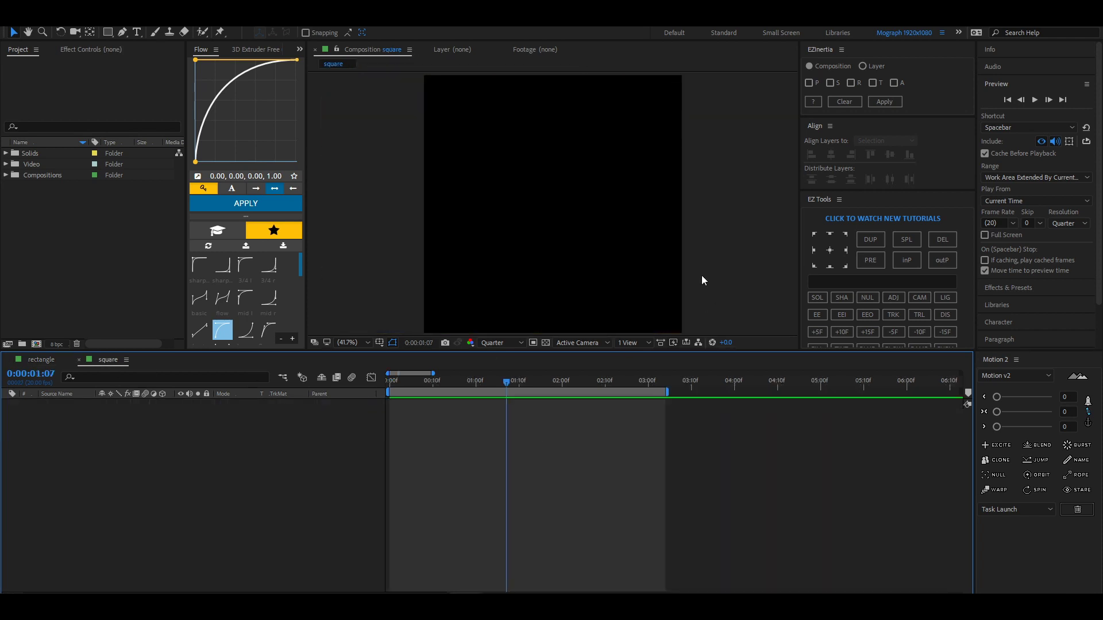
left_click(41, 359)
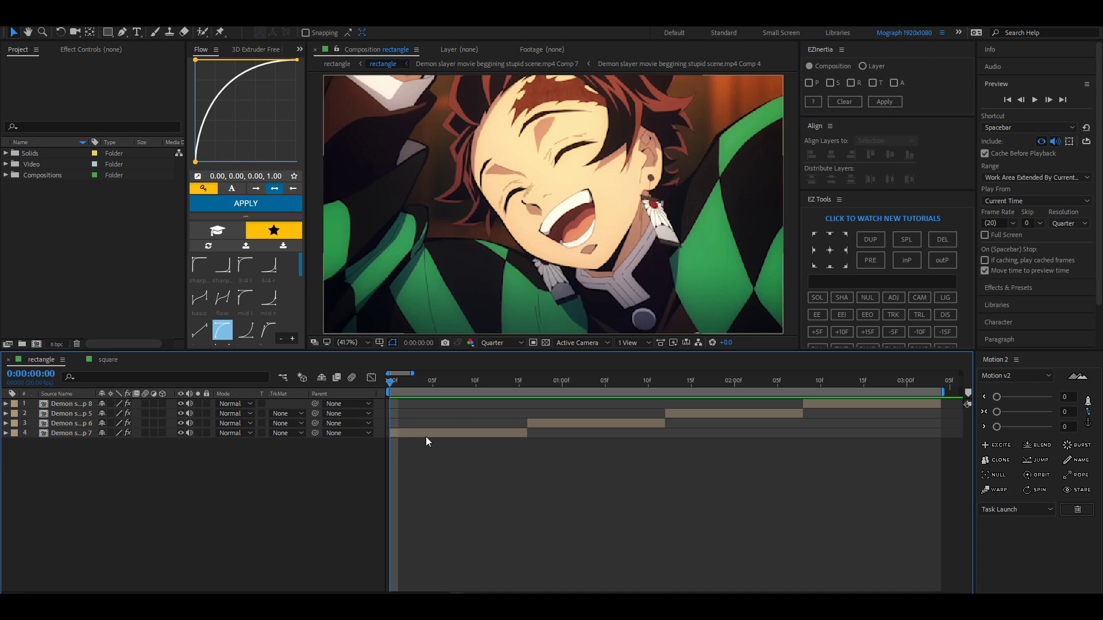
left_click(450, 432)
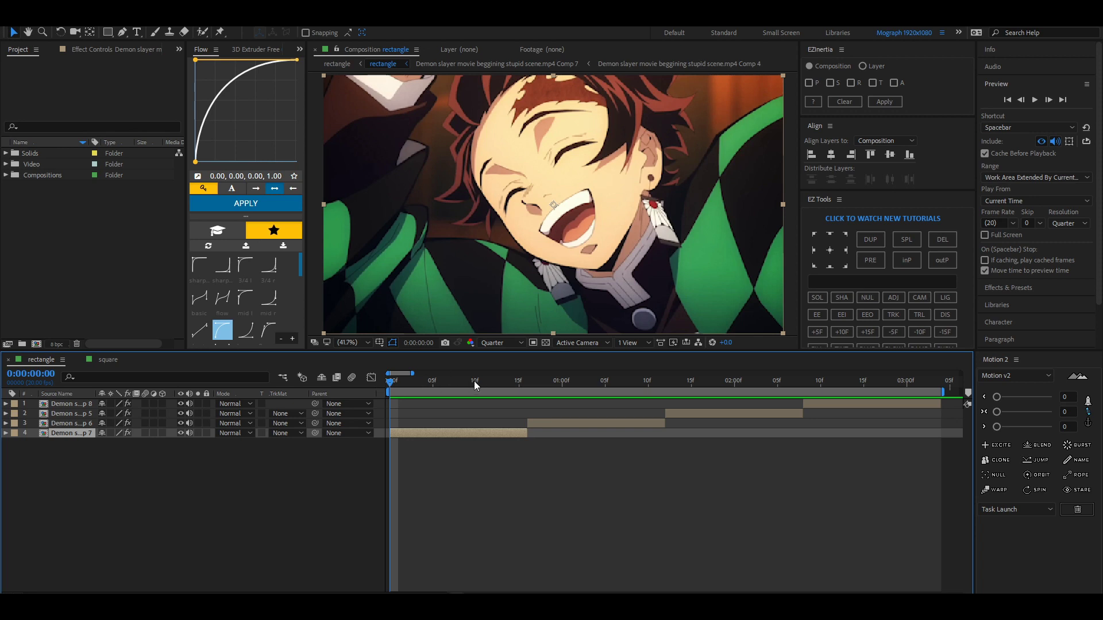
left_click(103, 50)
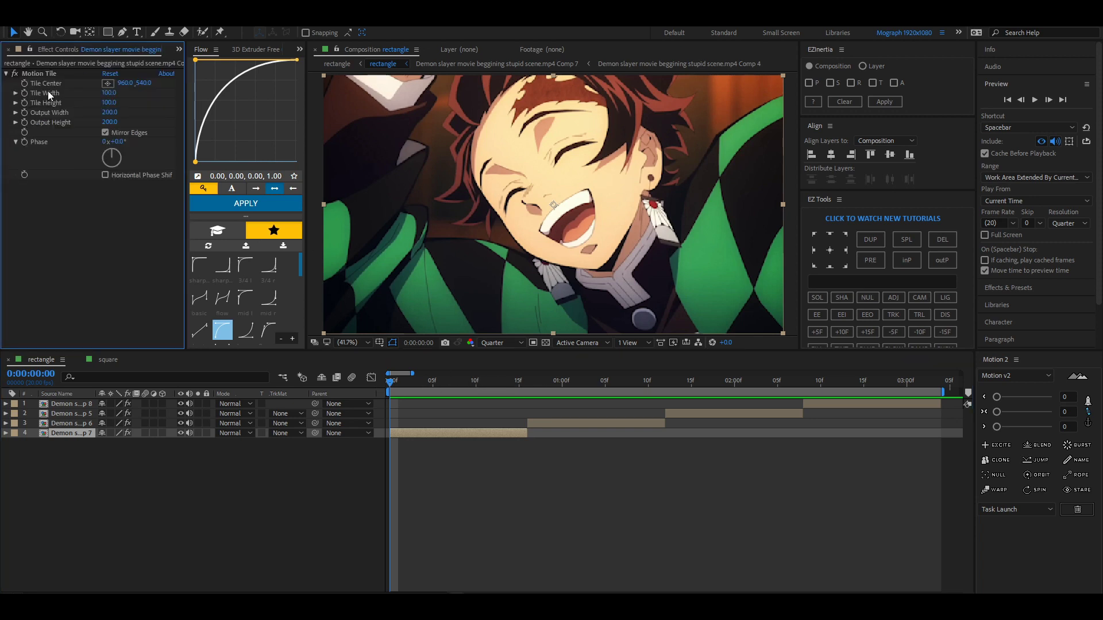
left_click(581, 515)
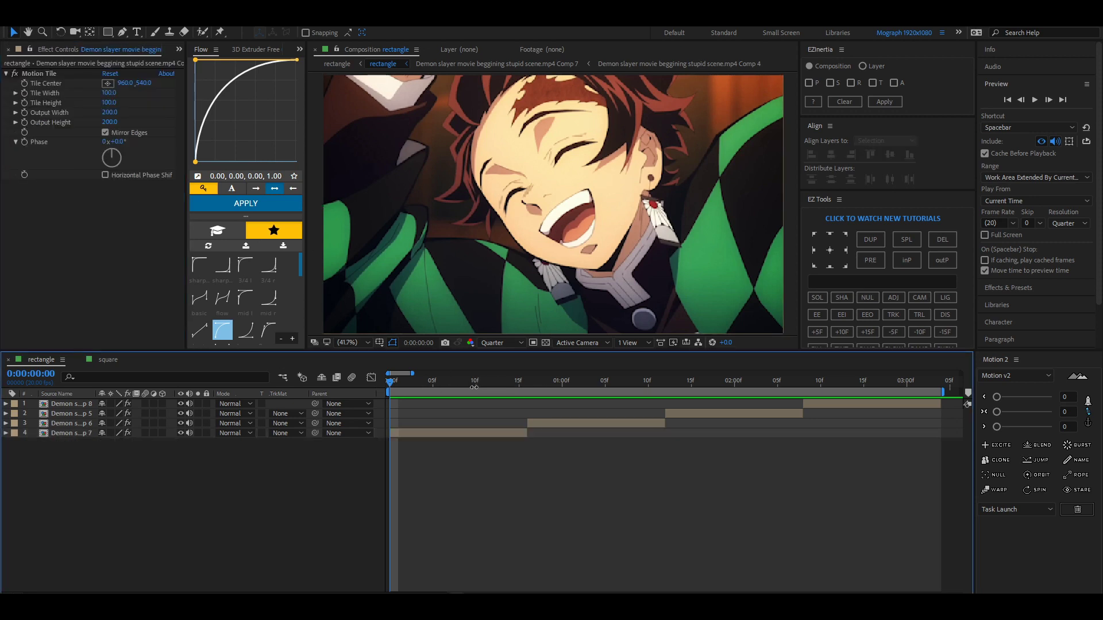
key("space")
key("space")
Keyframe the bottom clip's Position at 960, 540 on frame 16 and at 1415, 540 on frame 0.
left_click(502, 434)
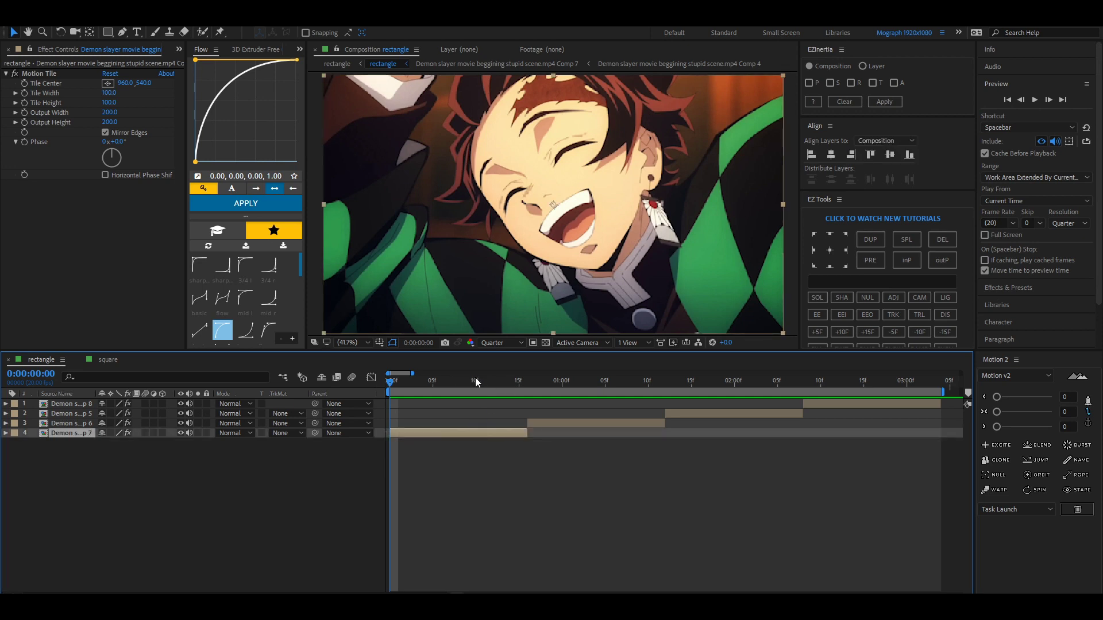
left_click_drag(509, 381, 526, 382)
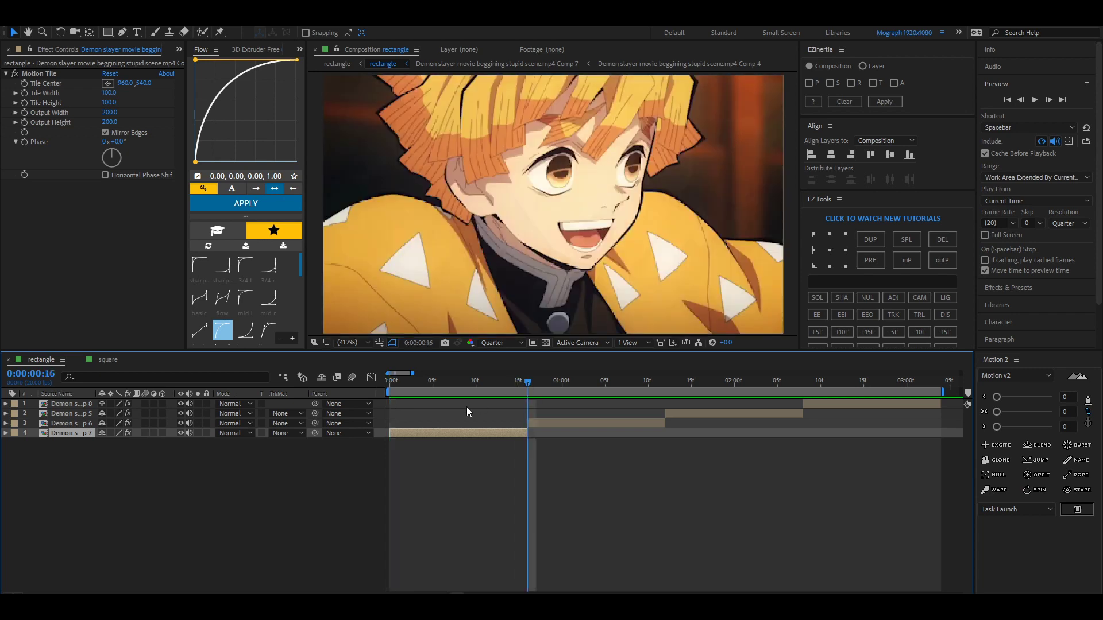
key("p")
left_click(35, 443)
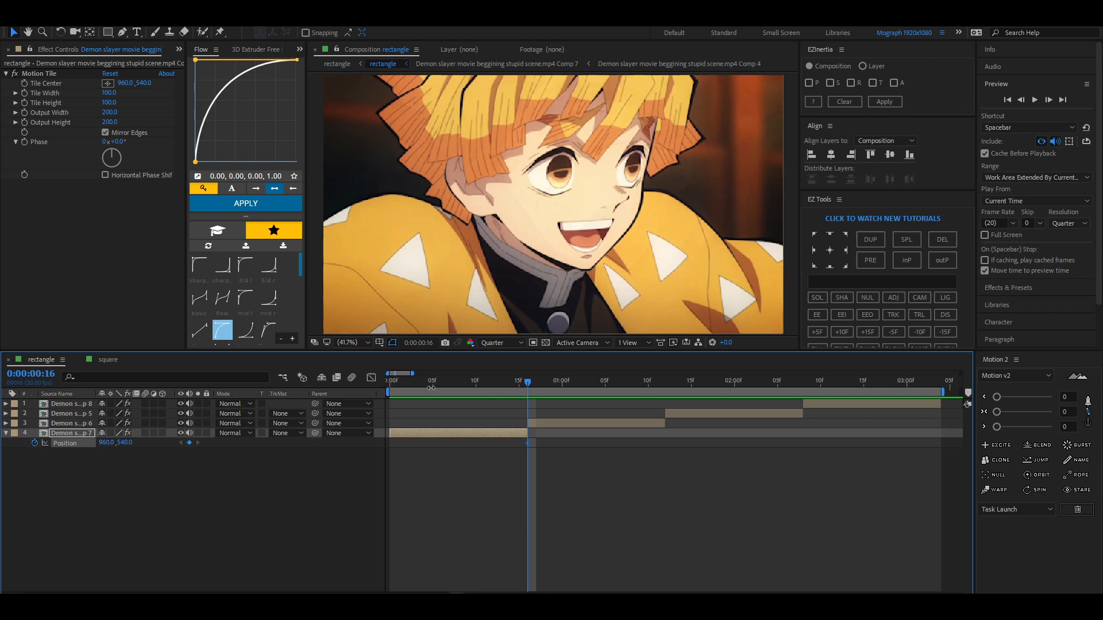
left_click_drag(433, 382, 314, 387)
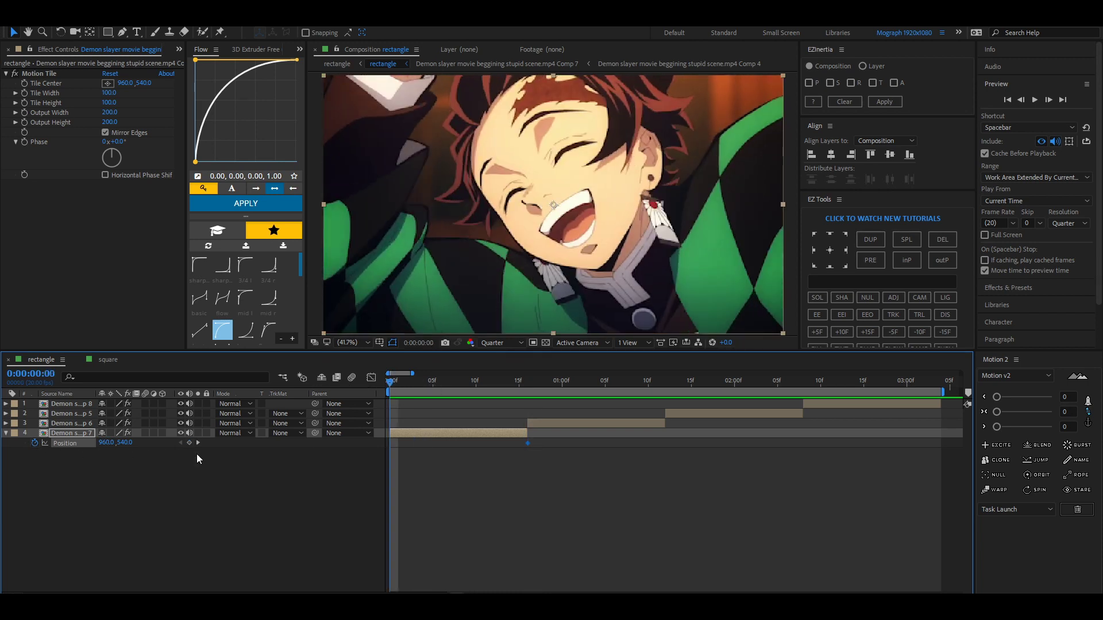
left_click(308, 463)
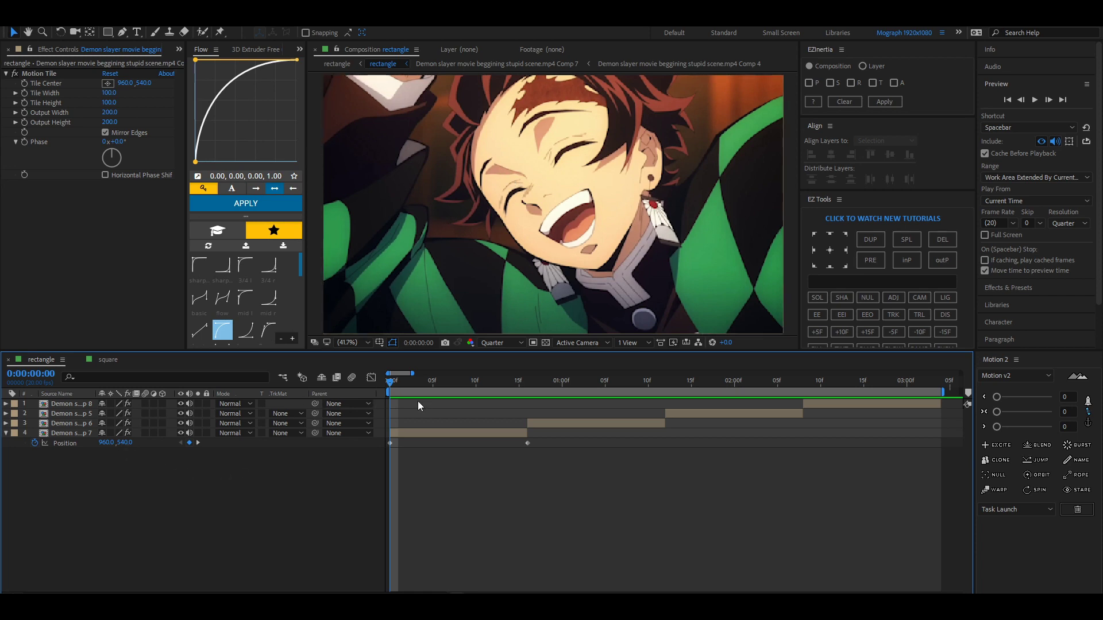
left_click_drag(106, 443, 385, 461)
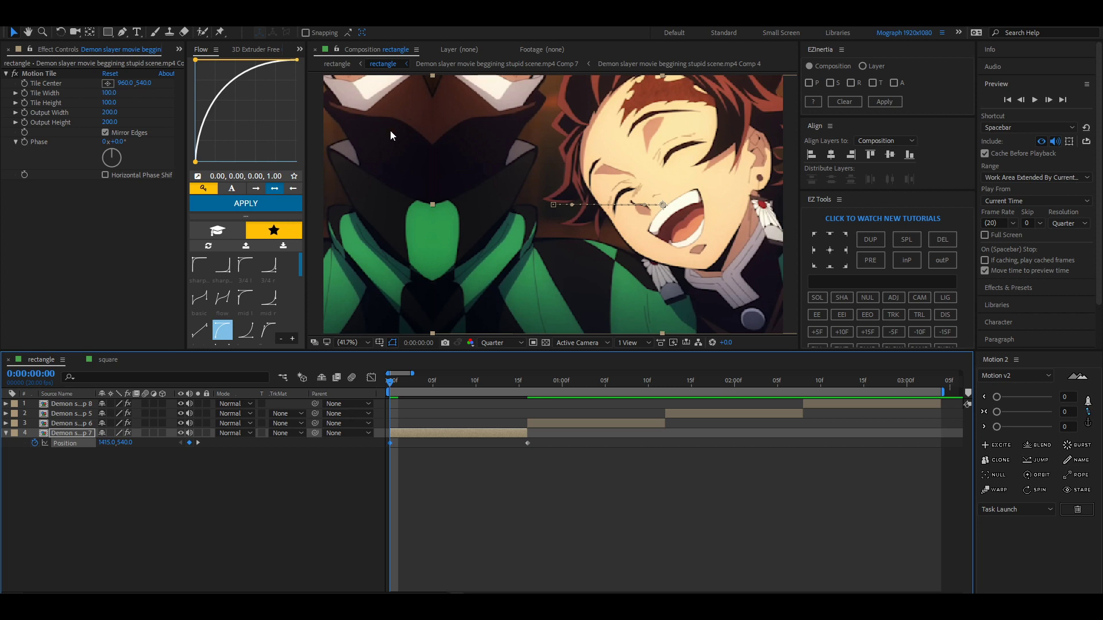
left_click(401, 467)
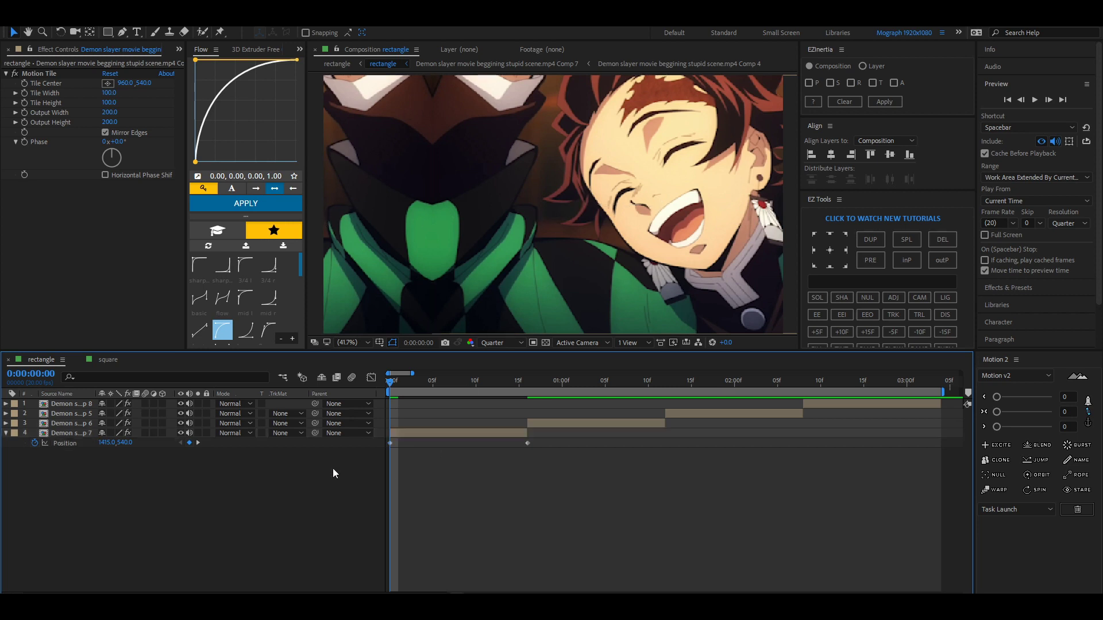
Separate the bottom clip's Position dimensions and reshape its X Position curve to drop steeply at the start and level off.
right_click(67, 446)
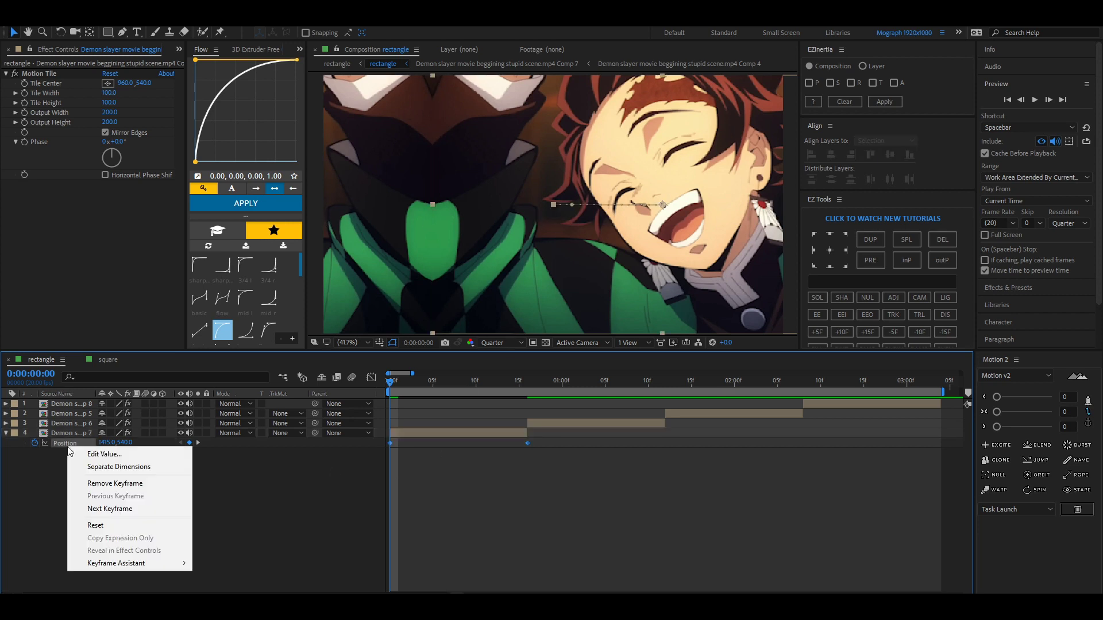
left_click(117, 467)
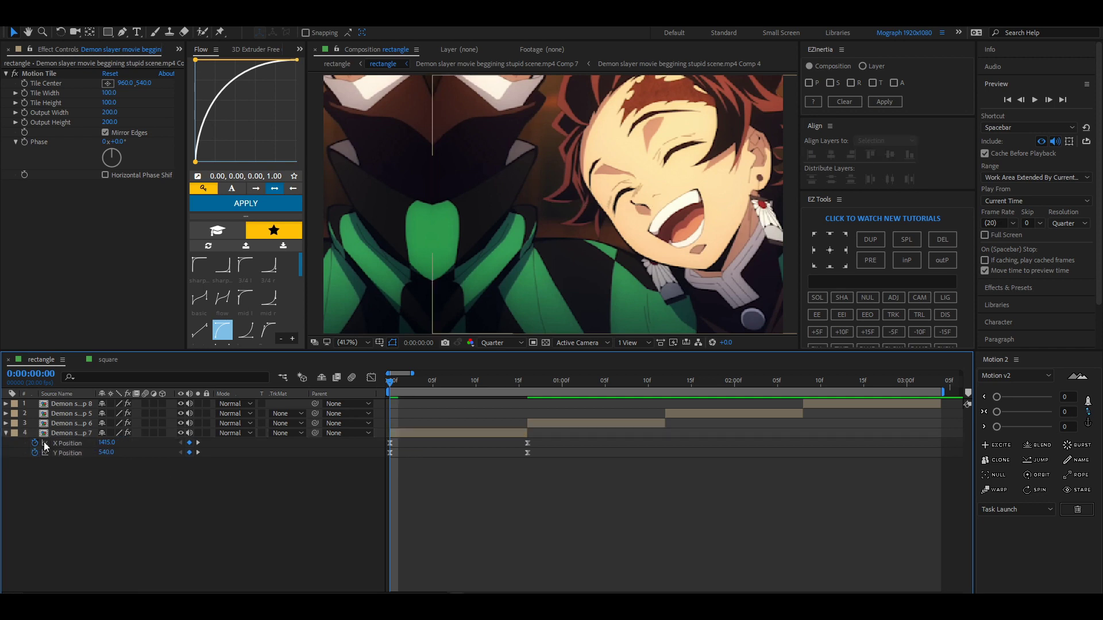
left_click(79, 446)
left_click_drag(599, 447, 351, 426)
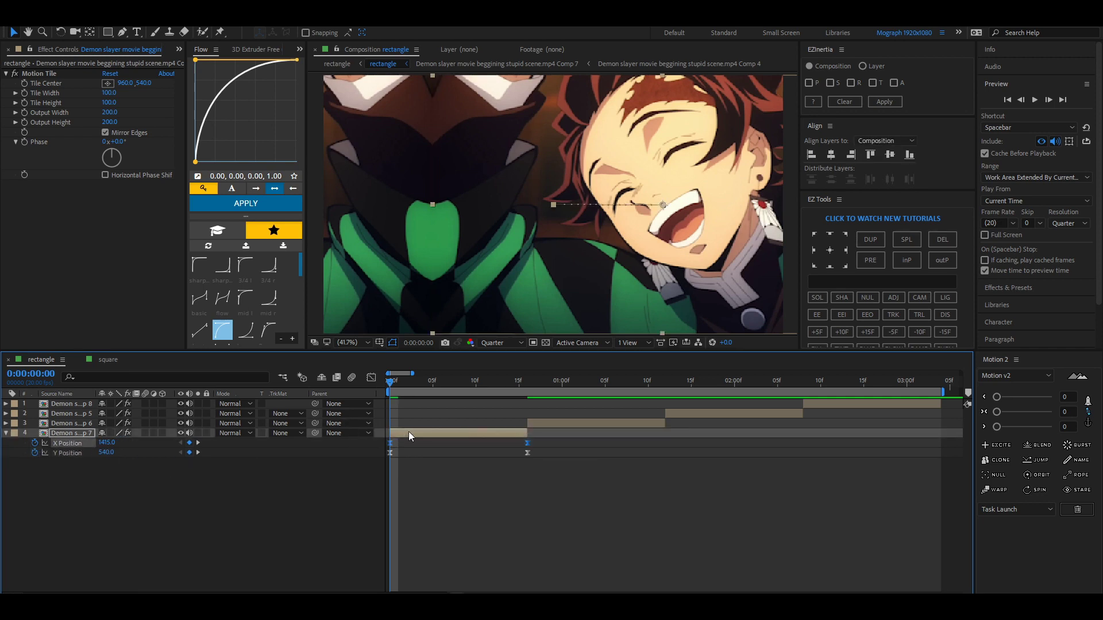
left_click(371, 378)
left_click_drag(459, 464, 386, 402)
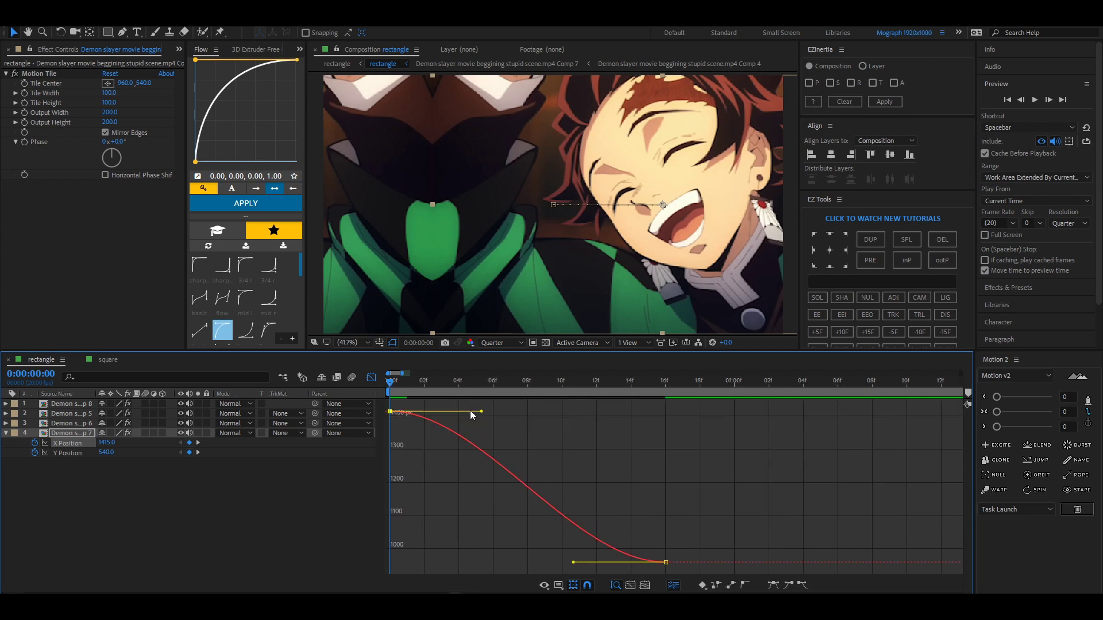
left_click_drag(481, 412, 401, 538)
left_click_drag(574, 562, 404, 558)
left_click(371, 377)
Add a null object above the bottom clip and trim it to run from frame 8 to frame 16.
left_click_drag(402, 386, 523, 394)
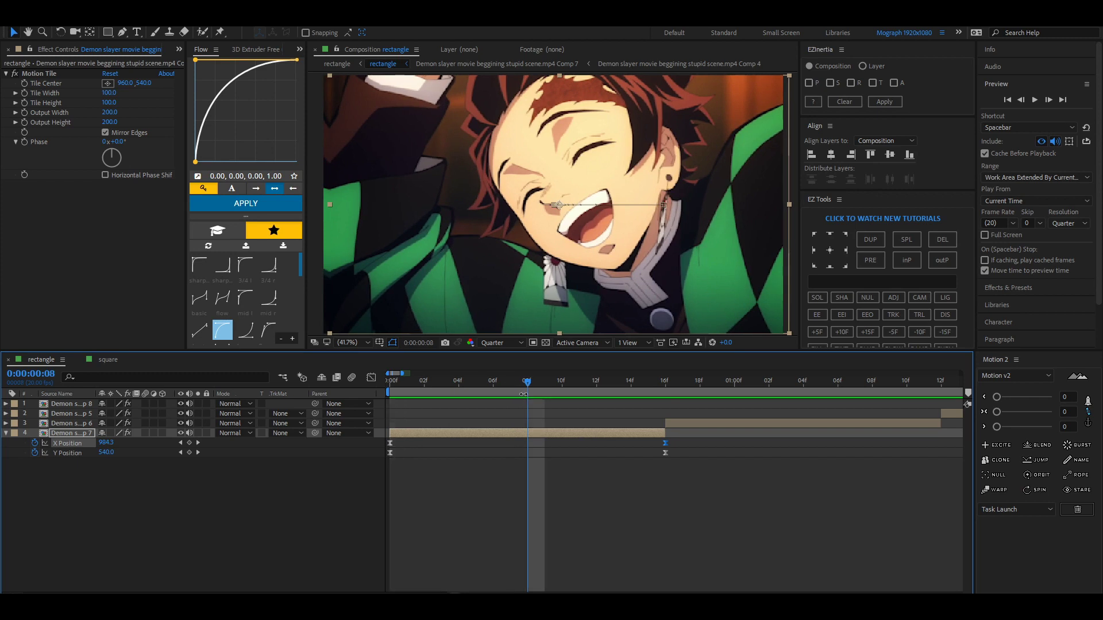
left_click(535, 456)
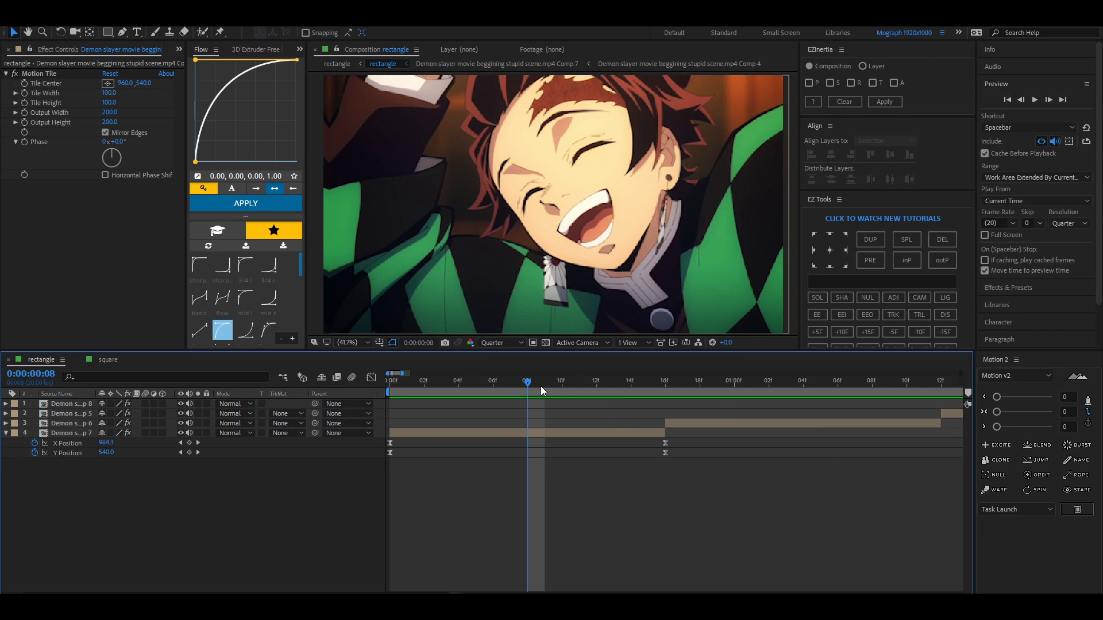
key("ctrl+alt+shift+y")
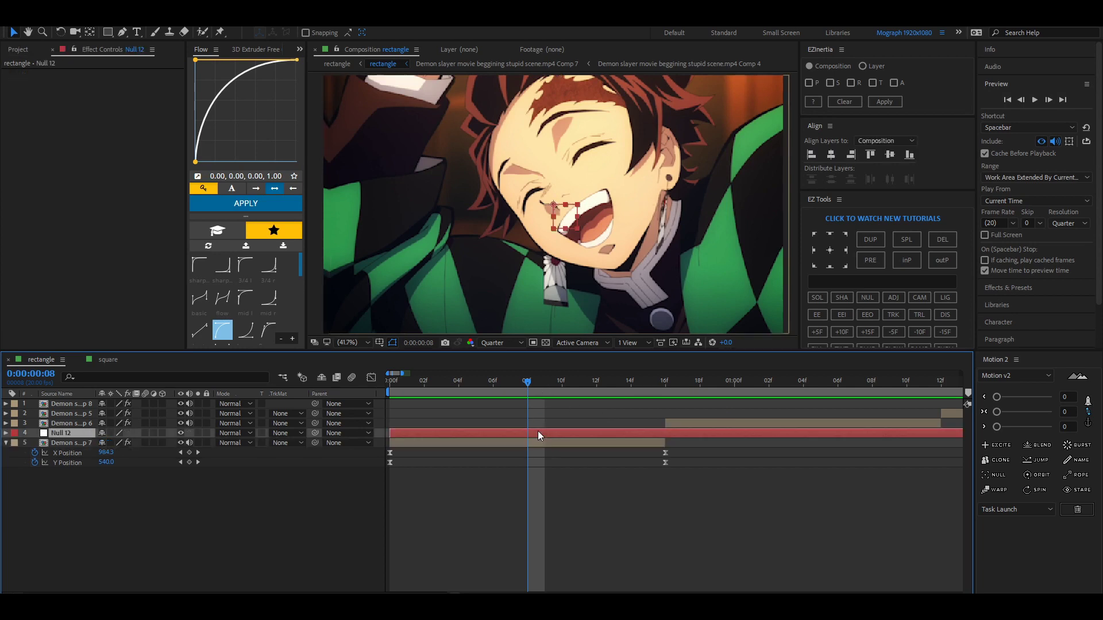
key("alt+bracketleft")
left_click(664, 382)
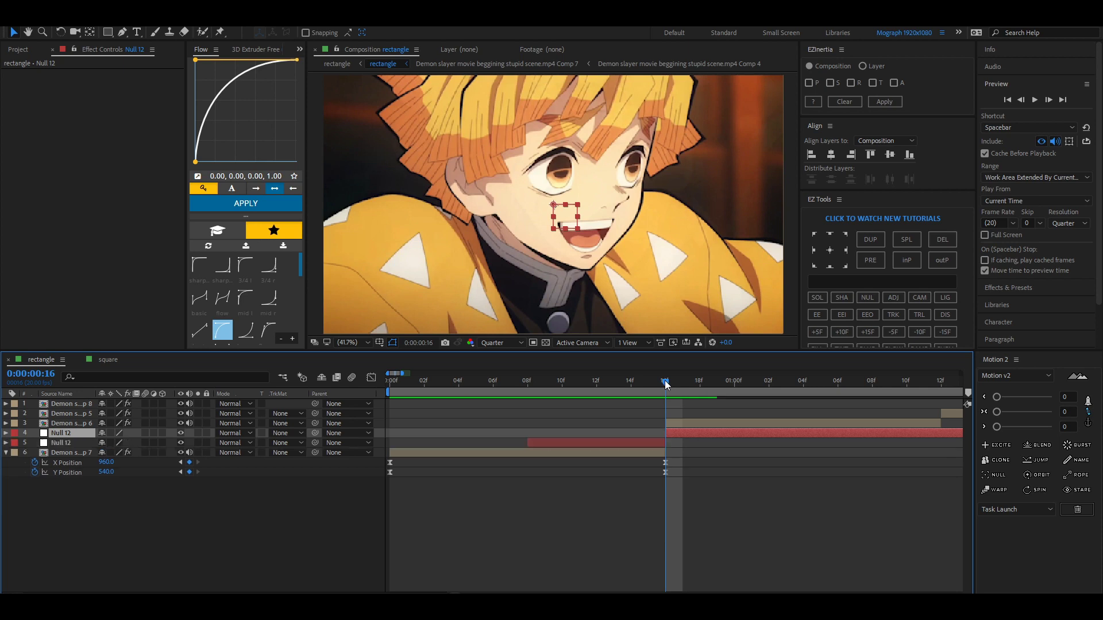
key("ctrl+shift+d")
key("Delete")
Parent the bottom clip to the null at frame 8.
left_click(528, 382)
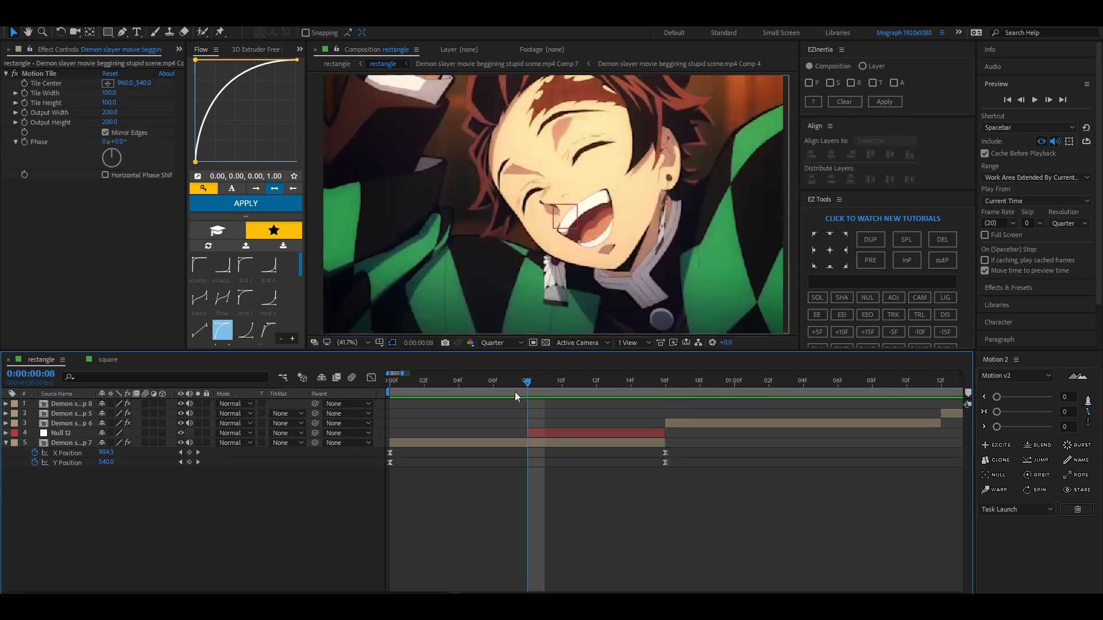
mouse_move(316, 443)
left_mouse_down()
mouse_move(117, 440)
mouse_move(318, 447)
left_mouse_up()
left_click_drag(143, 457, 65, 435)
Keyframe the null's Position at 960, 540 on frame 8 and at 1368, 540 on frame 15.
left_click(66, 434)
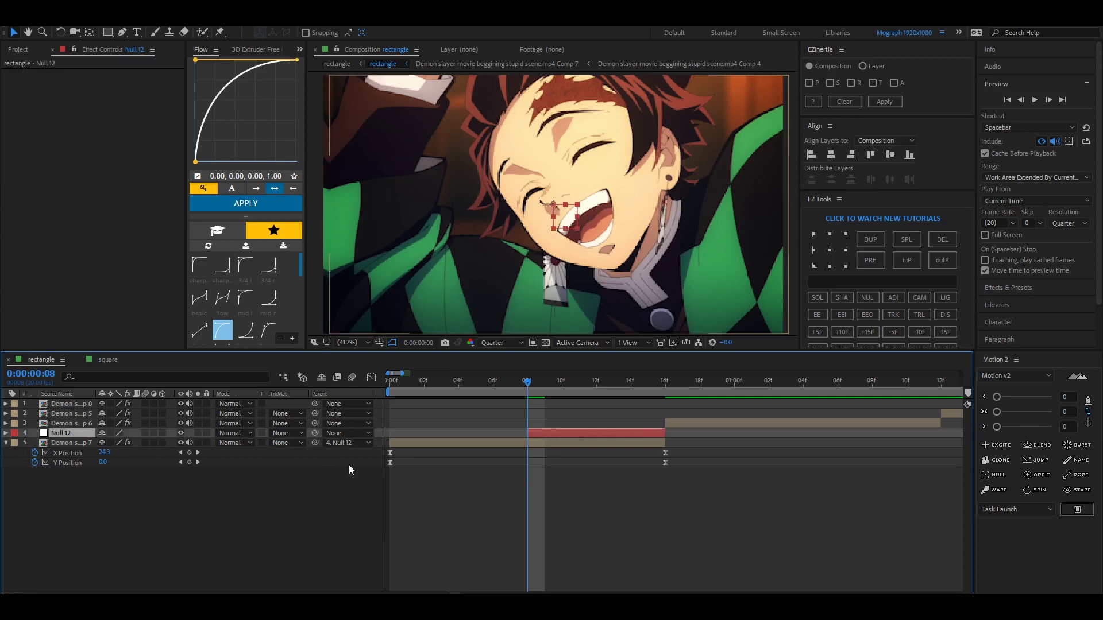
key("p")
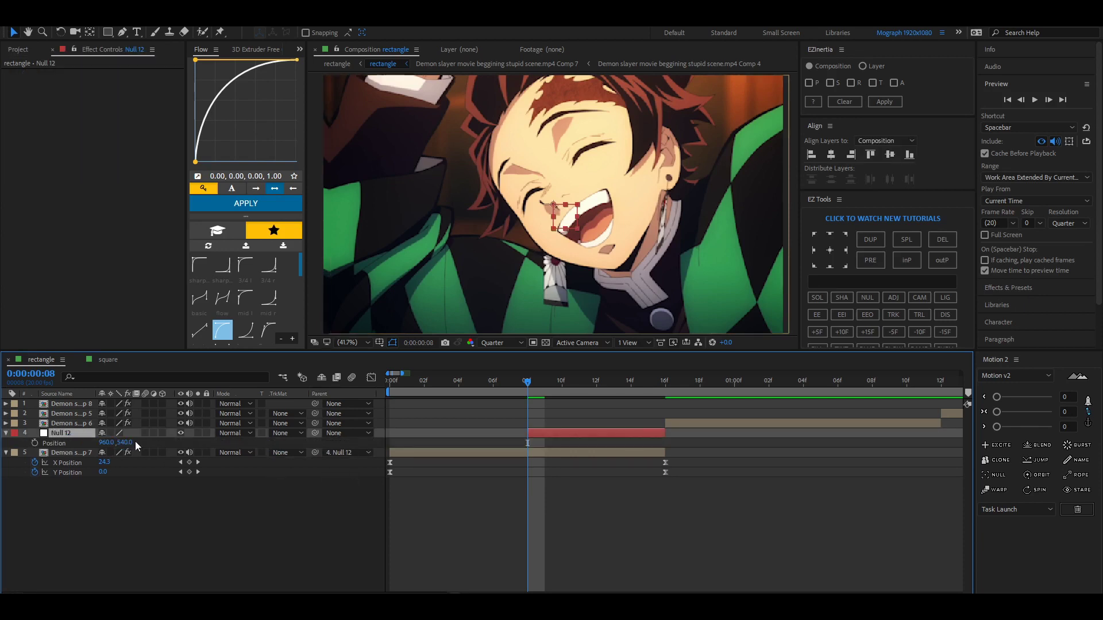
left_click(34, 441)
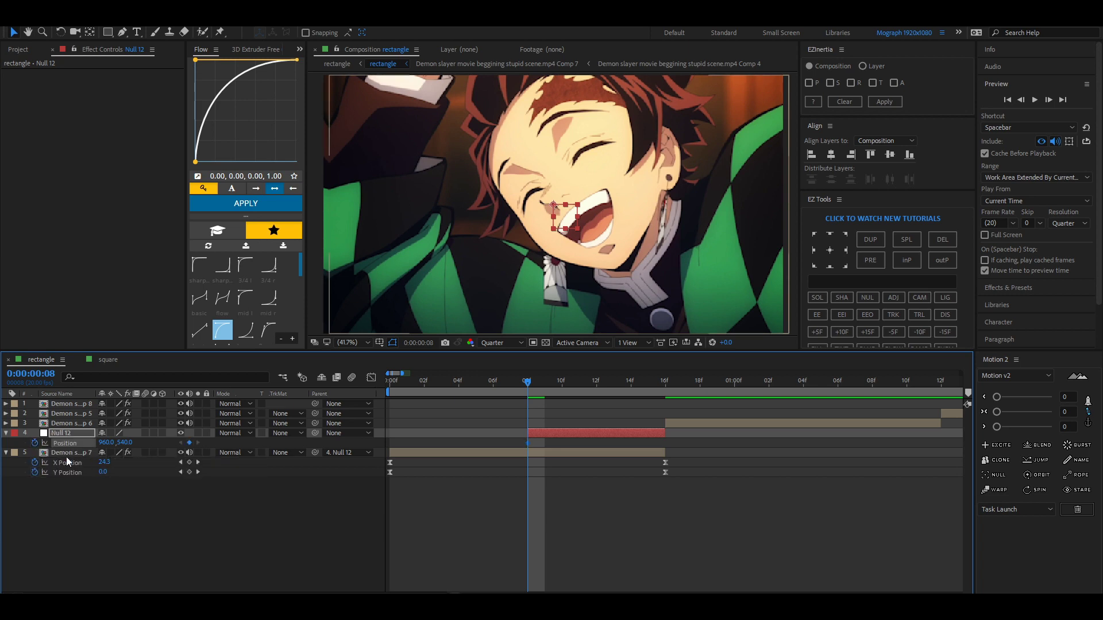
scroll(483, 474, "right", 3)
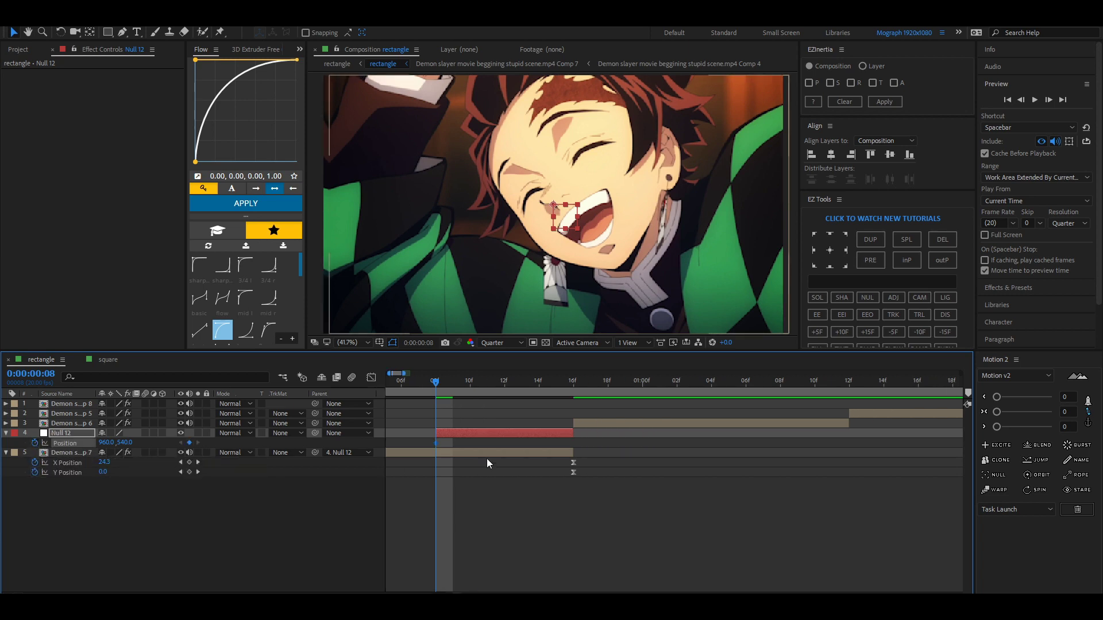
left_click(560, 383)
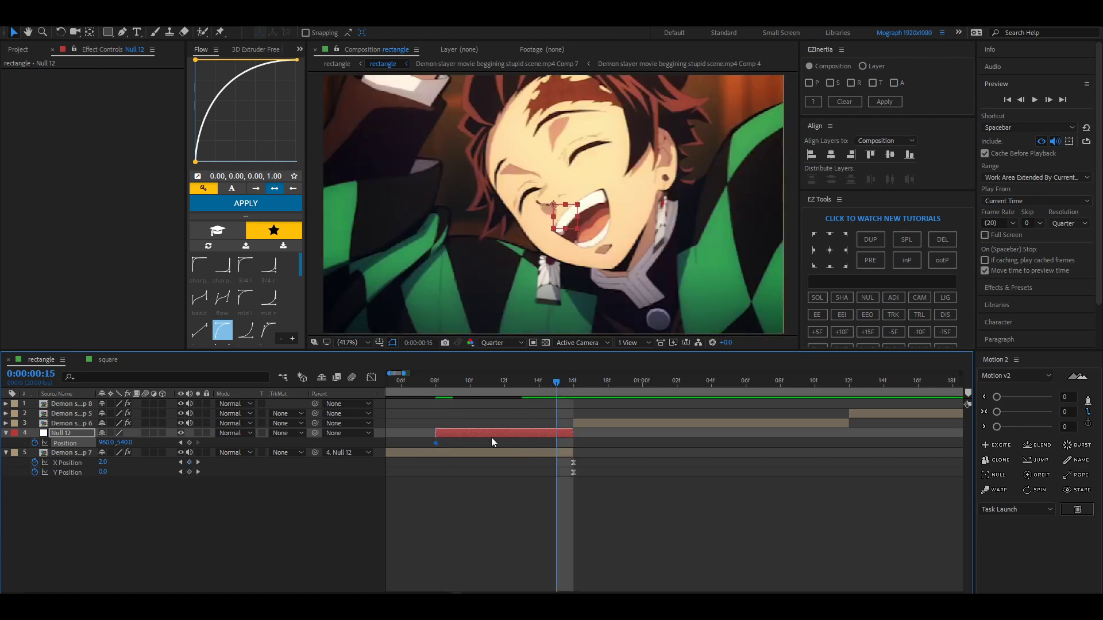
left_click_drag(106, 443, 360, 422)
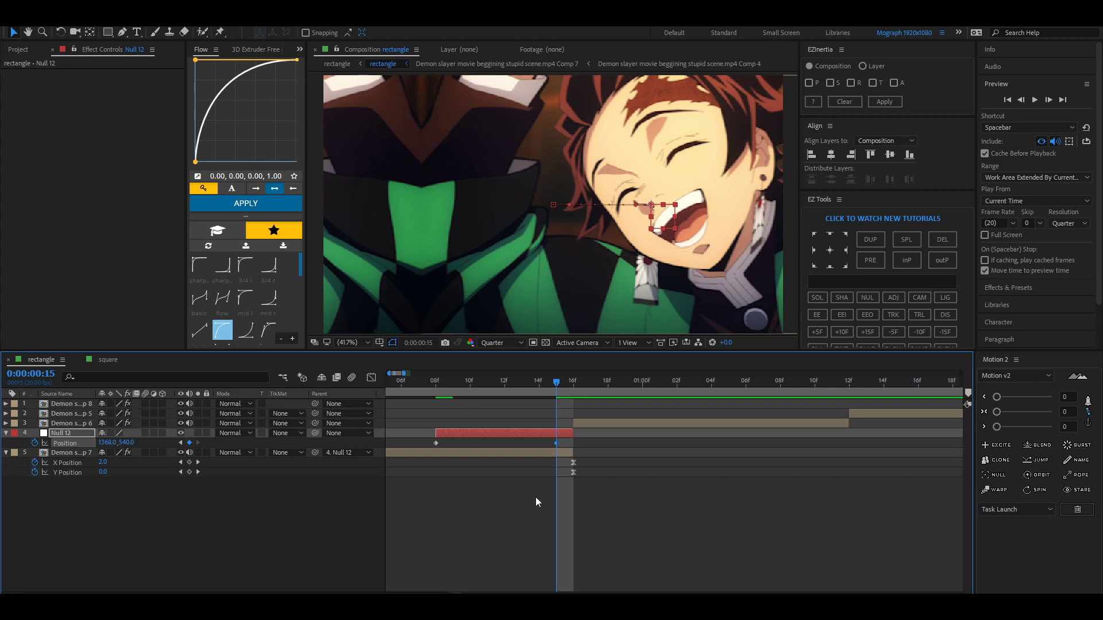
Separate the null's Position dimensions and reshape its X Position curve to start flat and rise steeply at the end.
right_click(68, 441)
left_click(100, 463)
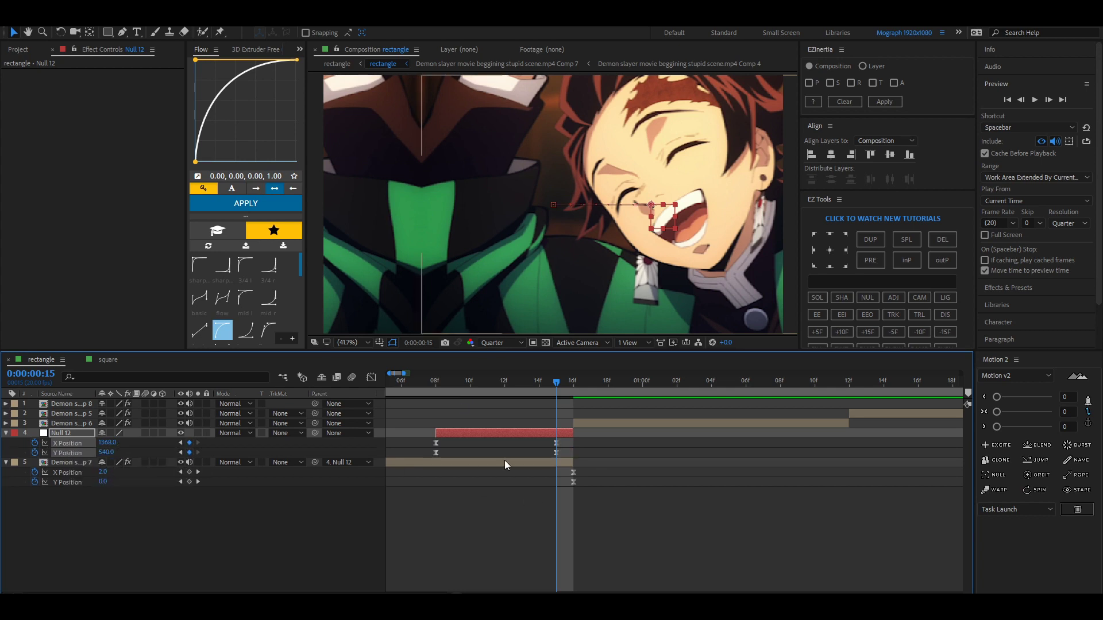
left_click_drag(568, 443, 389, 441)
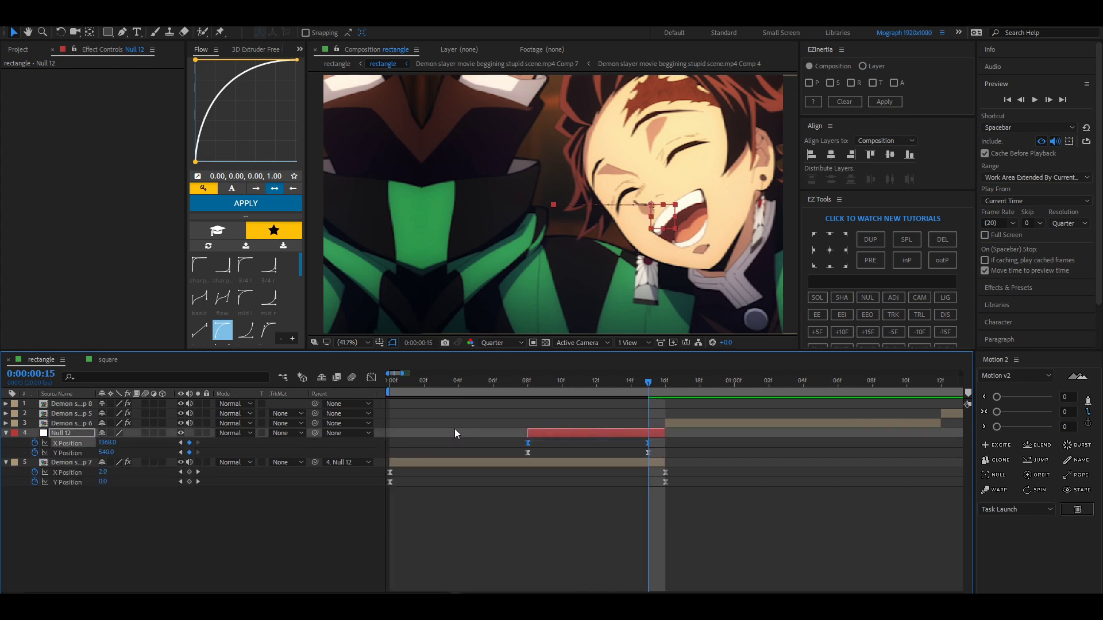
left_click(371, 378)
left_click_drag(697, 456, 632, 546)
left_click_drag(567, 562, 632, 560)
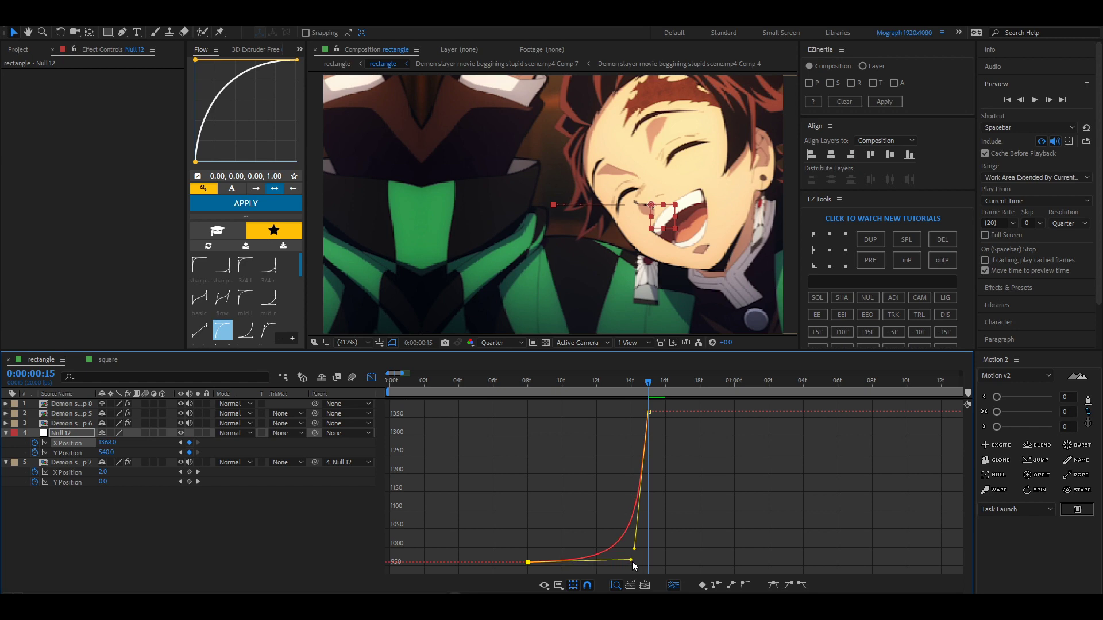
left_click(371, 378)
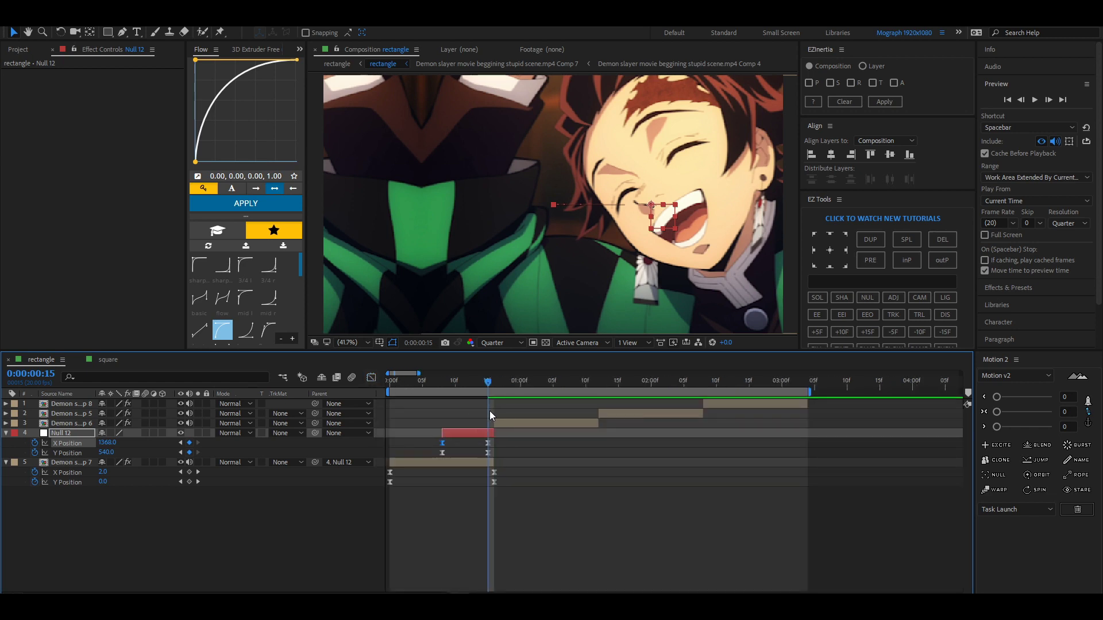
End the work area where the first clip finishes and preview that clip's slide animation.
key("n")
key("space")
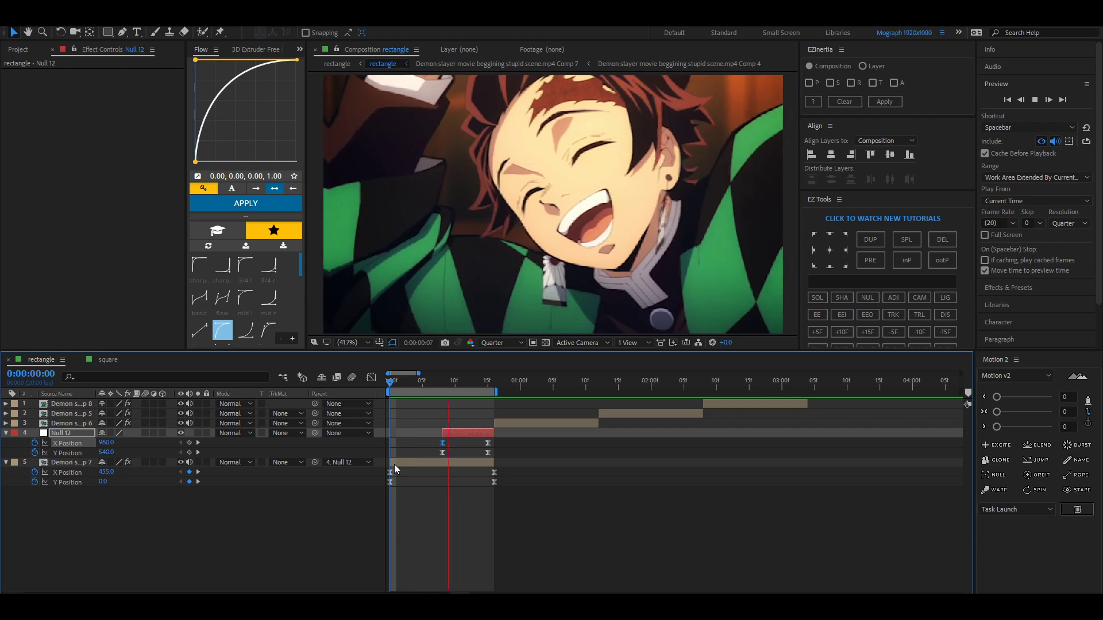
left_click_drag(520, 375, 590, 392)
key("b")
left_click_drag(517, 386, 303, 384)
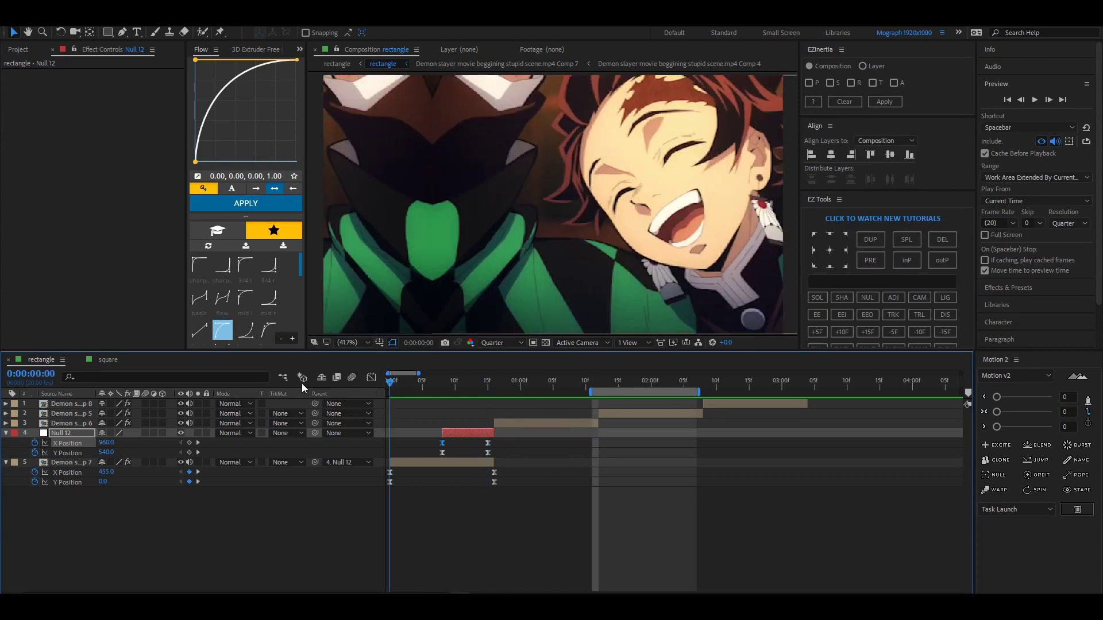
key("ctrl+z")
Extend the end of the work area to 0:00:01:11, the last frame of the second clip.
left_click(586, 383)
left_click(590, 383)
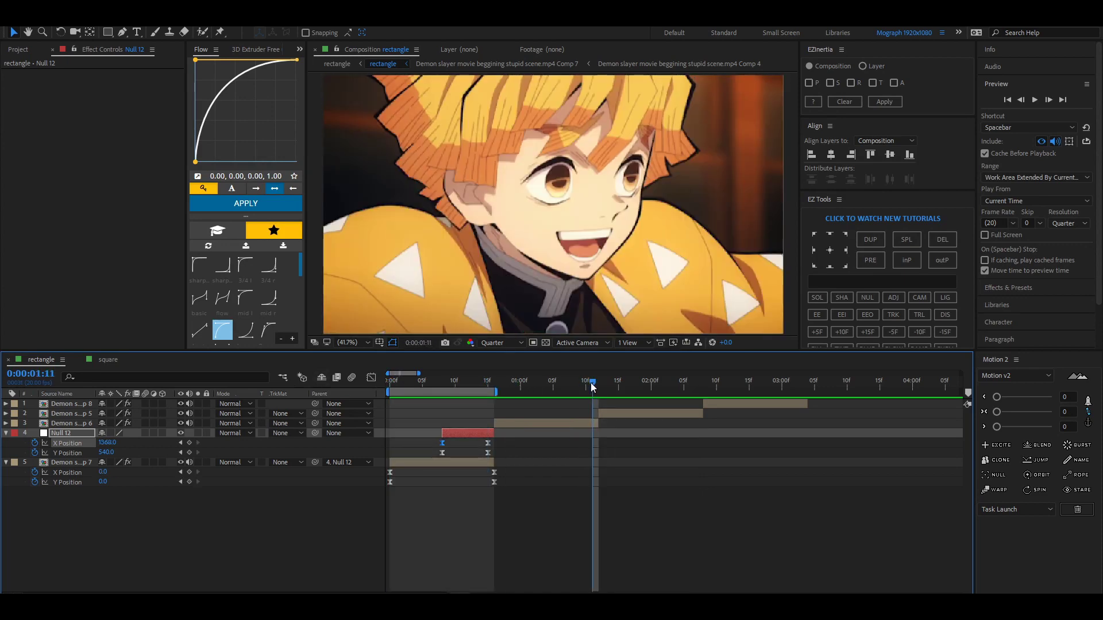
key("n")
Keyframe the second clip's Position at 960, 540 on 0:00:01:12, where the clip ends.
left_click(494, 383)
left_click_drag(493, 380, 573, 389)
left_click(576, 426)
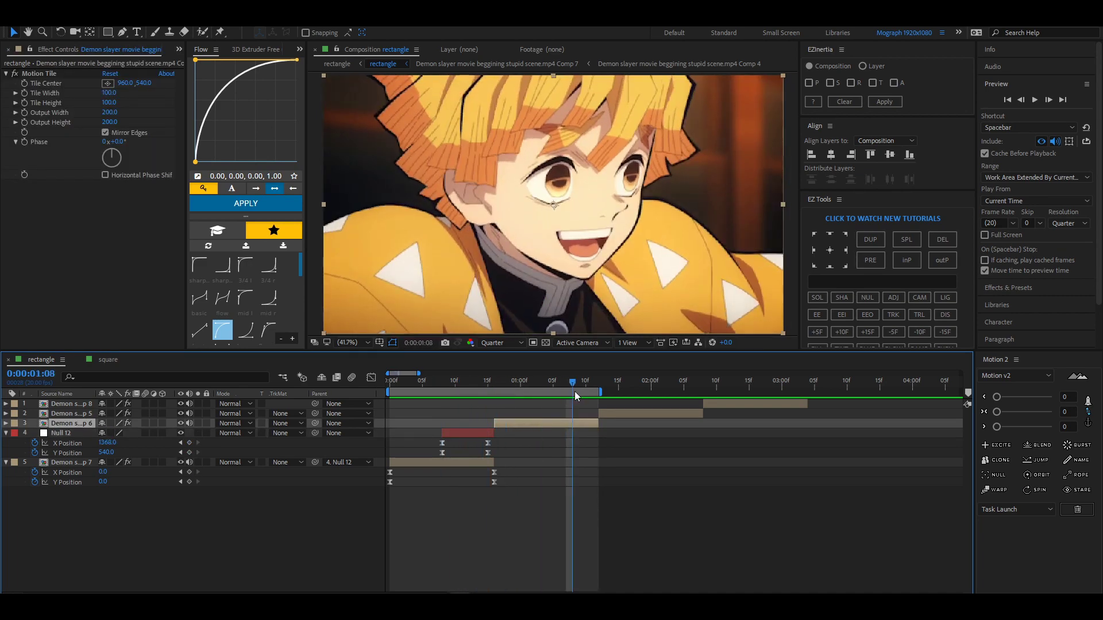
left_click_drag(438, 383, 528, 383)
left_click(597, 383)
key("p")
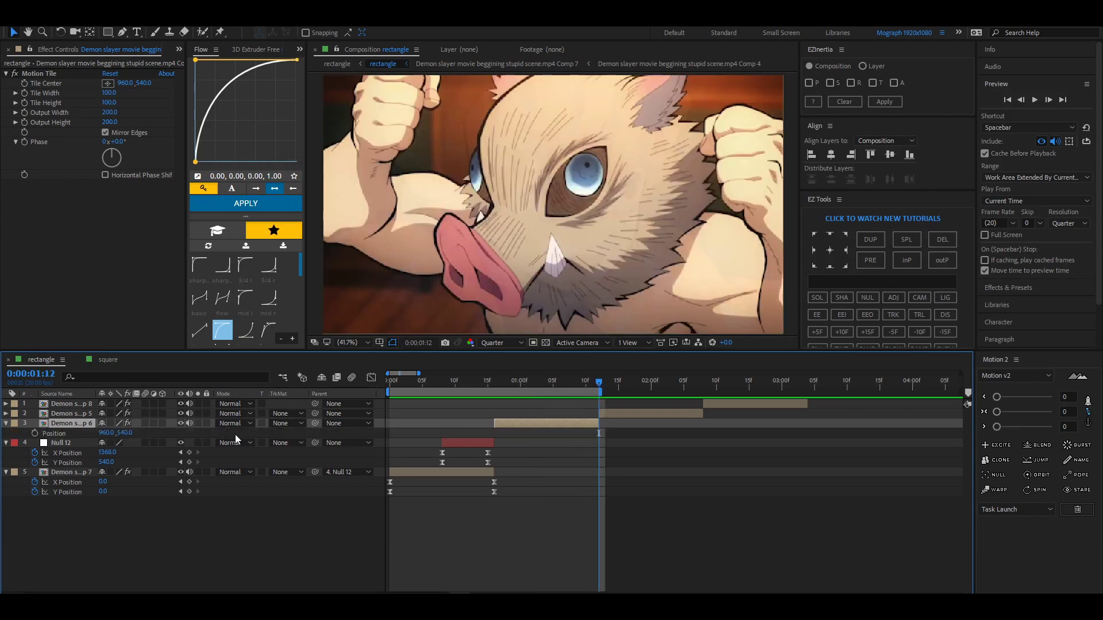
left_click(34, 433)
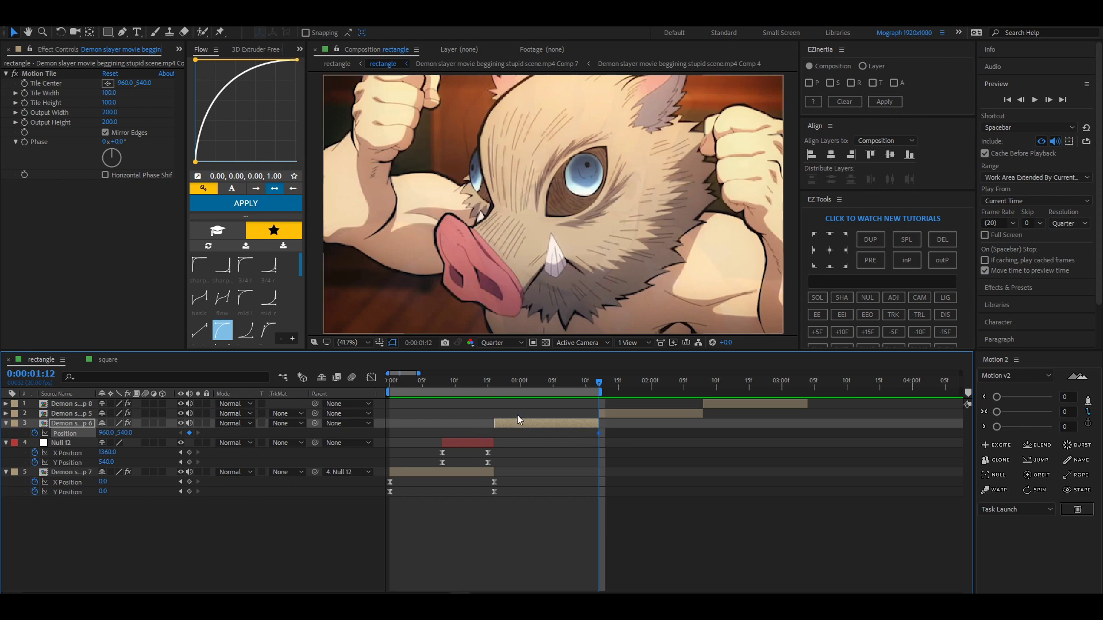
Add a Position keyframe of 483, 540 at the second clip's start on frame 16.
left_click(495, 378)
left_click(189, 433)
left_click(548, 432)
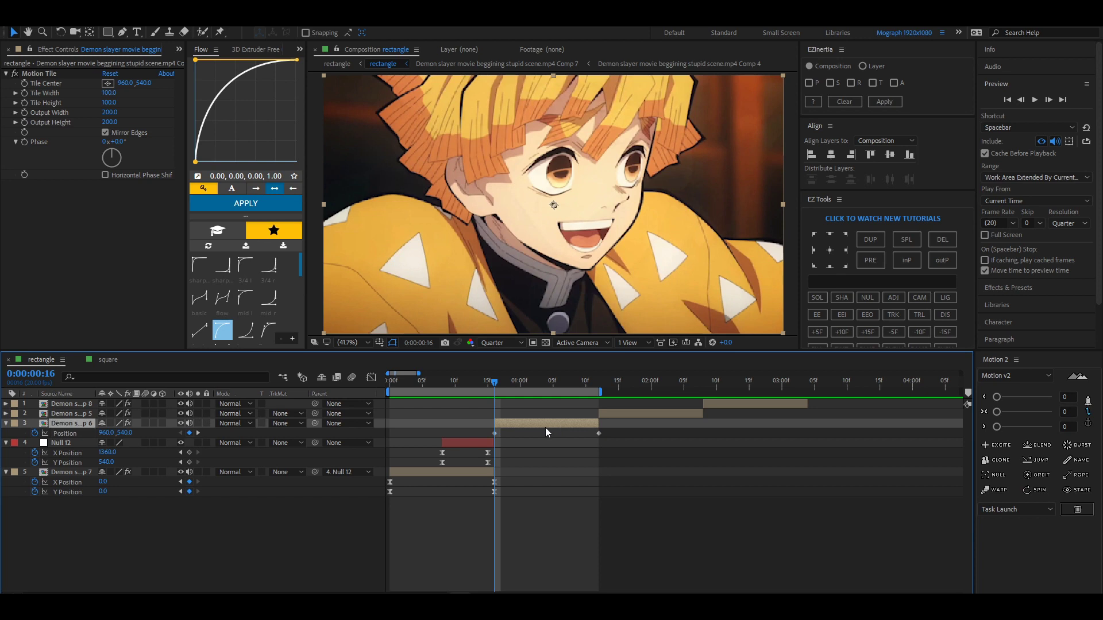
left_click(437, 433)
left_click_drag(103, 433, 11, 433)
left_click_drag(102, 433, 17, 434)
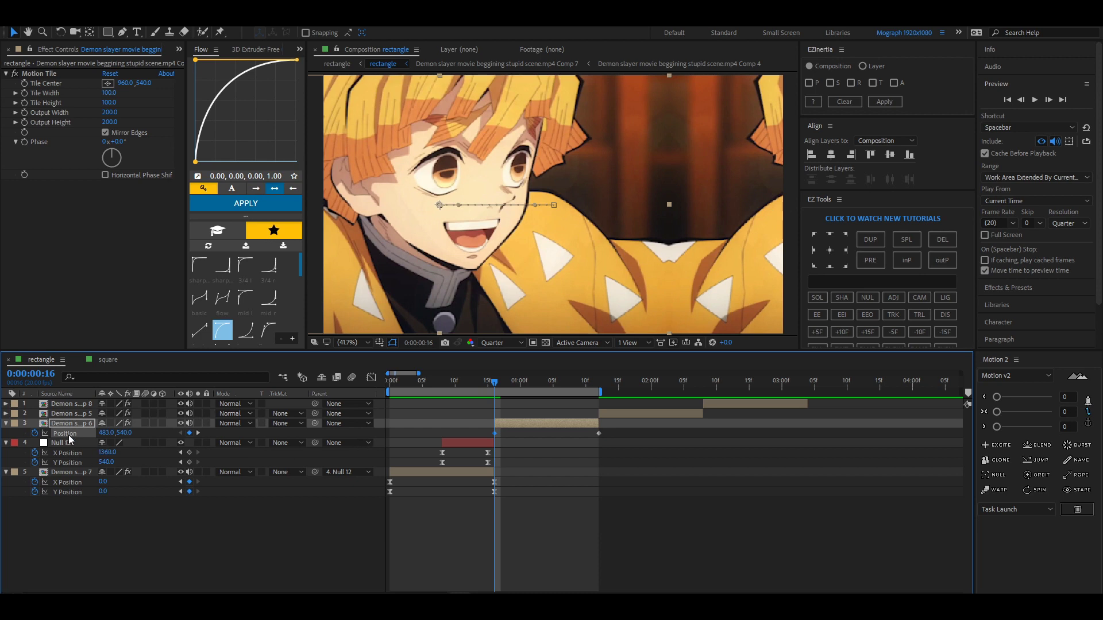
Ease and separate the second clip's Position and reshape its X Position curve to rise steeply, flattening toward the end.
left_click_drag(634, 425, 471, 443)
right_click(72, 439)
left_click(109, 453)
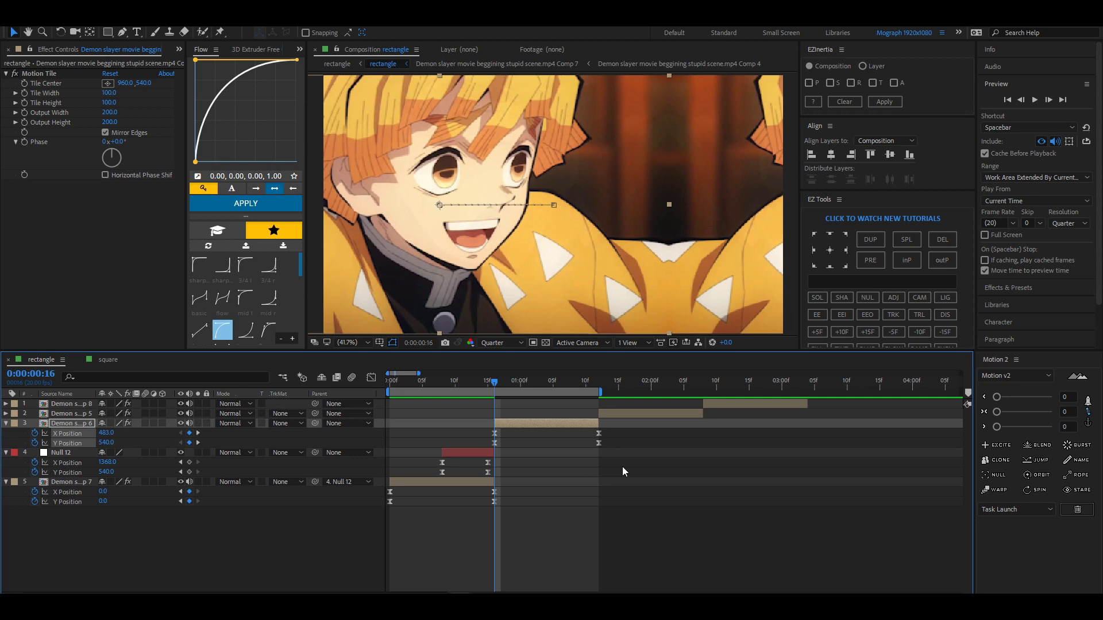
left_click_drag(613, 430, 466, 434)
left_click(373, 379)
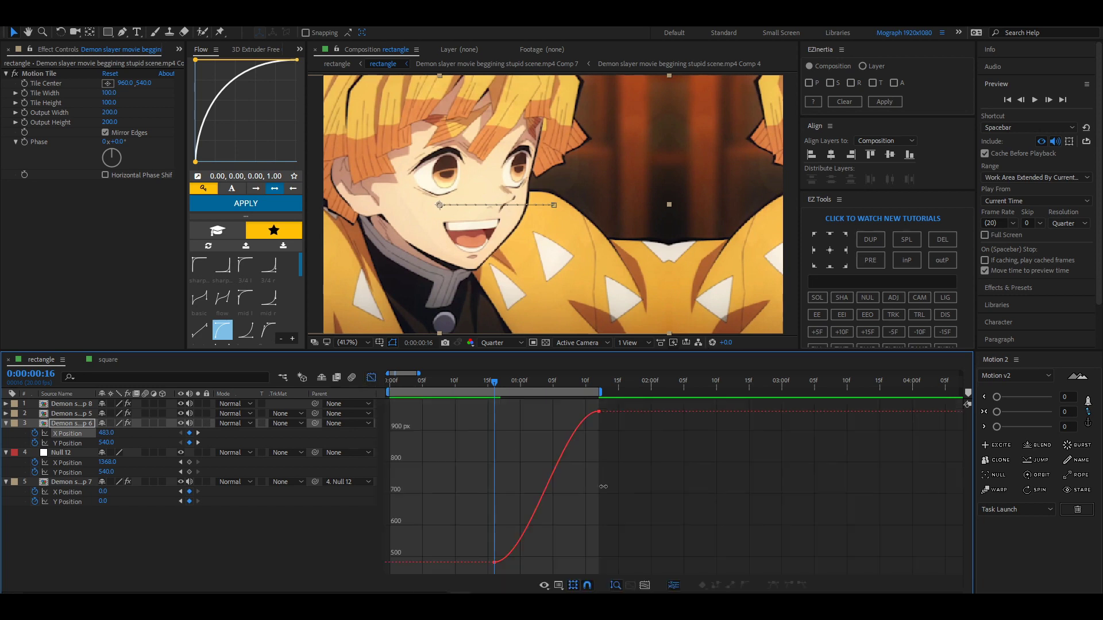
left_click_drag(485, 533, 509, 420)
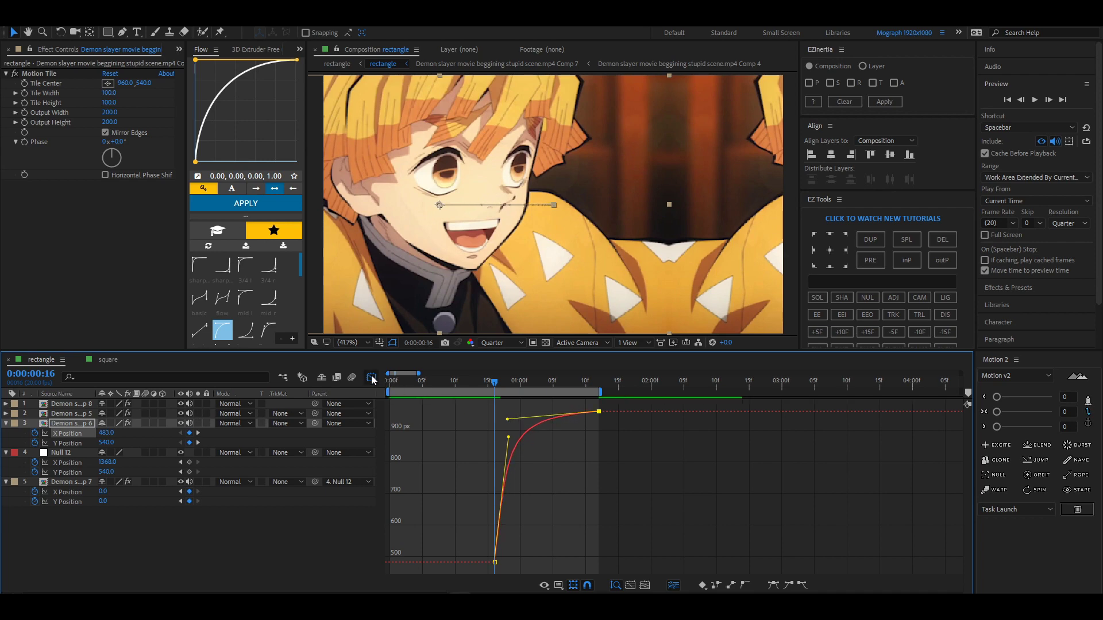
left_click(372, 378)
Add a null starting at 0:00:01:04 over the second half of the second clip and parent the clip to it.
left_click_drag(435, 382, 597, 386)
key("ctrl+alt+shift+y")
key("ctrl+shift+d")
key("Delete")
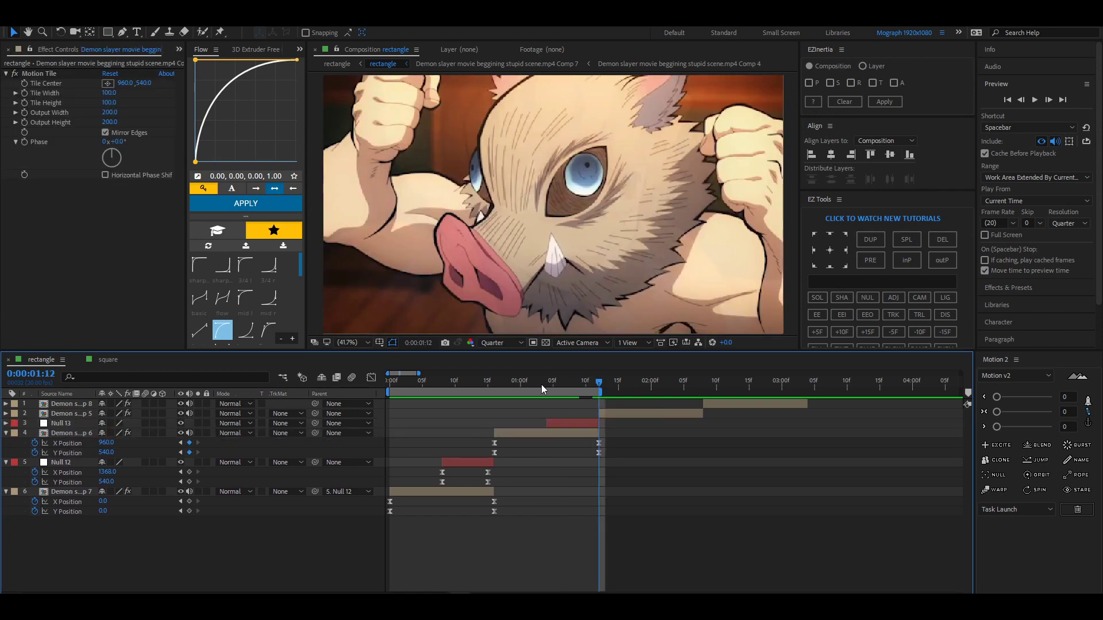
left_click(546, 382)
left_click_drag(315, 433, 75, 425)
left_click(75, 425)
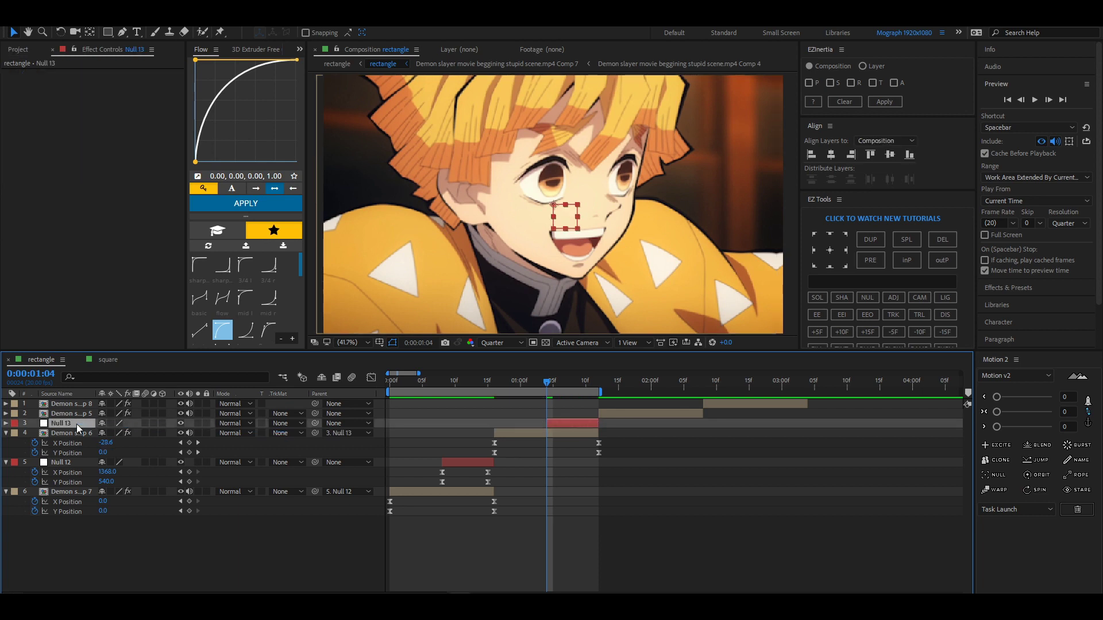
Keyframe the new null's Position at 960, 540 on 0:00:01:04 and at 500, 540 on 0:00:01:11.
key("alt+shift+p")
key("space")
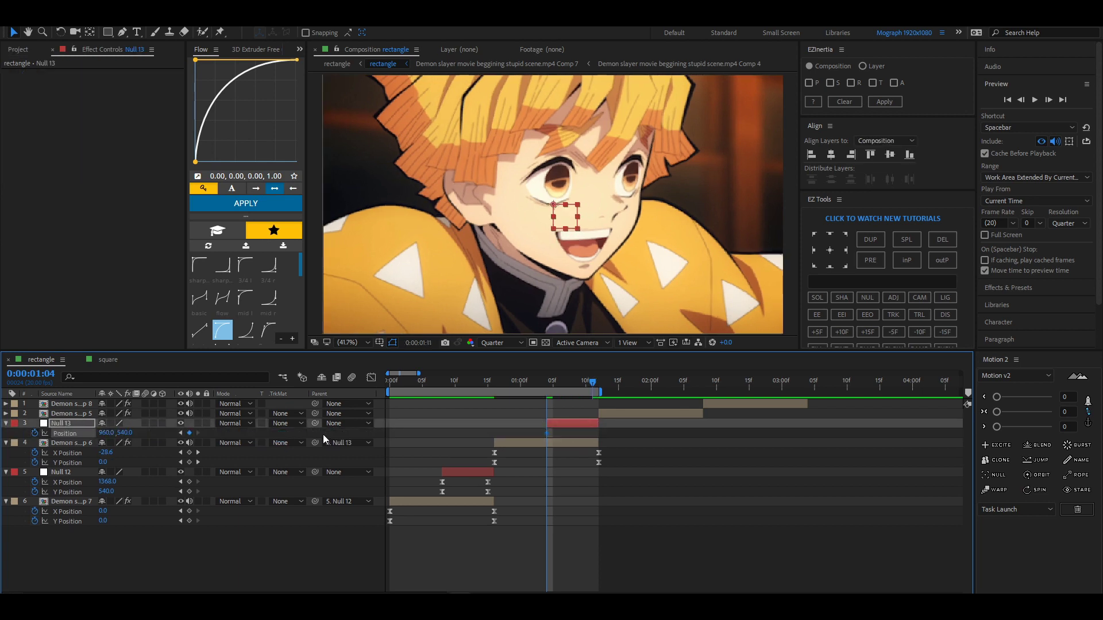
left_click_drag(107, 435, 81, 433)
Separate and ease the null's Position and reshape its X Position curve to start flat and drop steeply at the end.
right_click(84, 438)
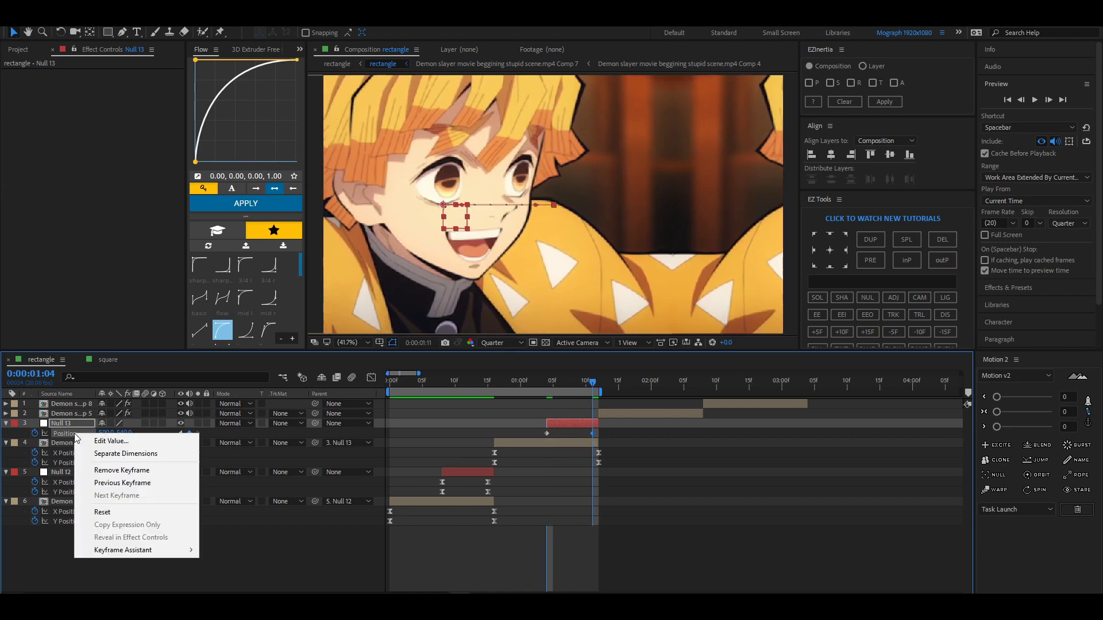
left_click(110, 453)
left_click_drag(608, 445, 508, 431)
left_click(371, 378)
left_click_drag(483, 493, 625, 580)
left_click_drag(562, 562, 578, 412)
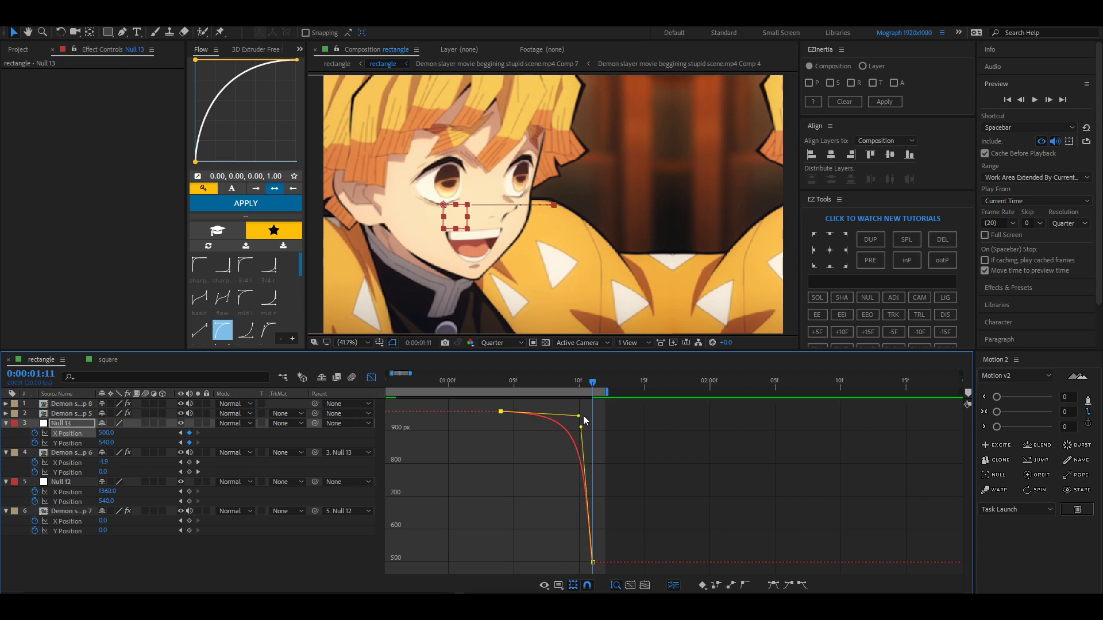
left_click(371, 377)
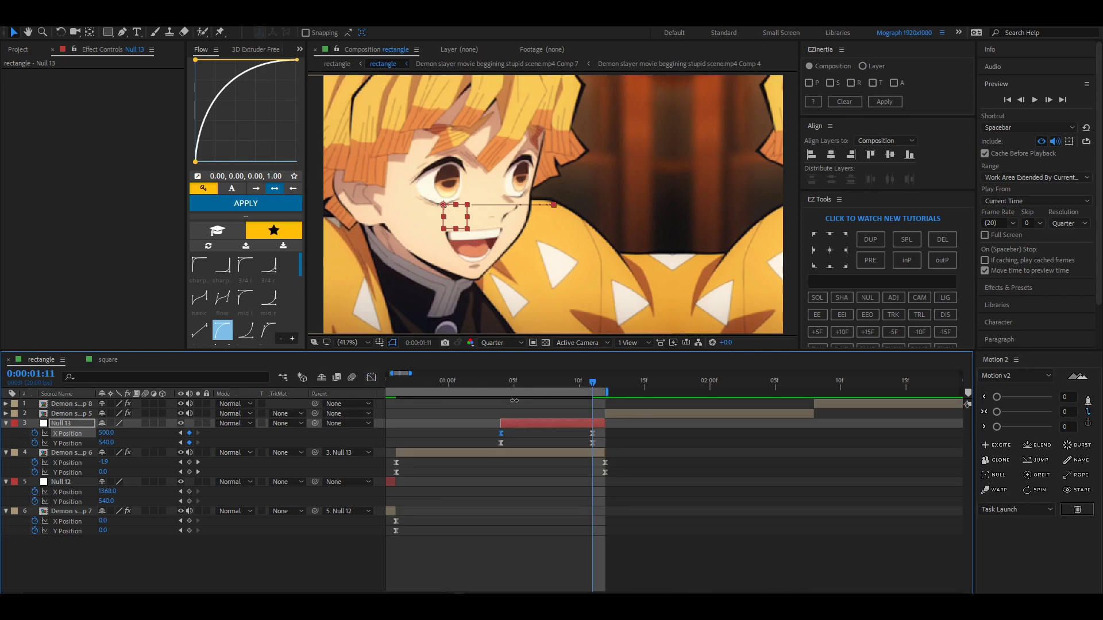
Preview the slide transition between the first two clips from the start of the composition.
key("minus")
key("minus")
left_click_drag(509, 387, 411, 384)
key("space")
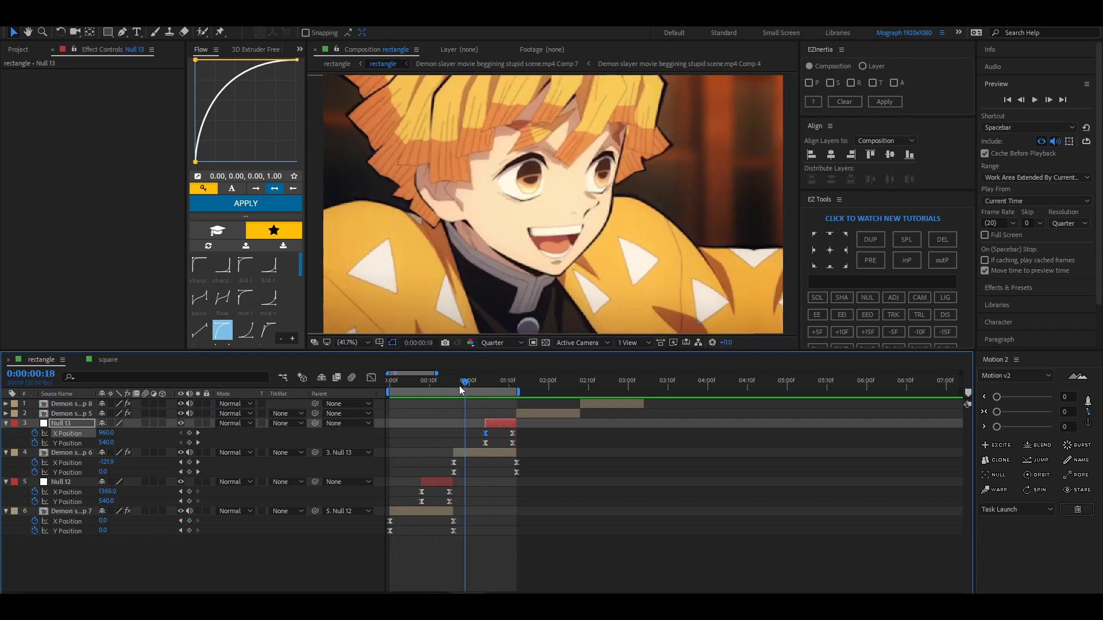
key("space")
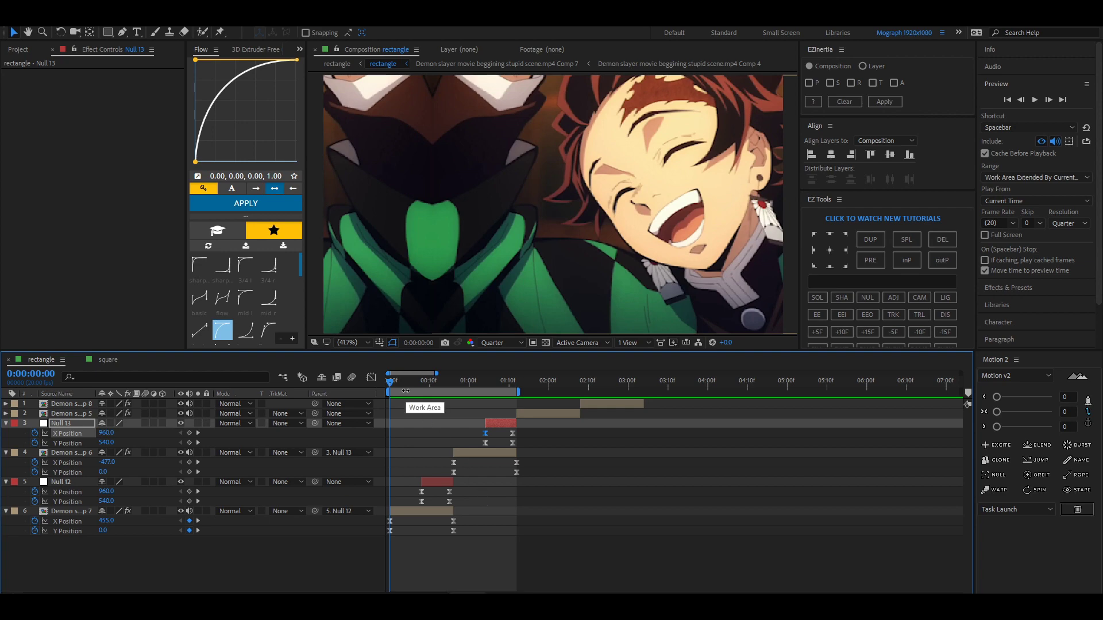
key("space")
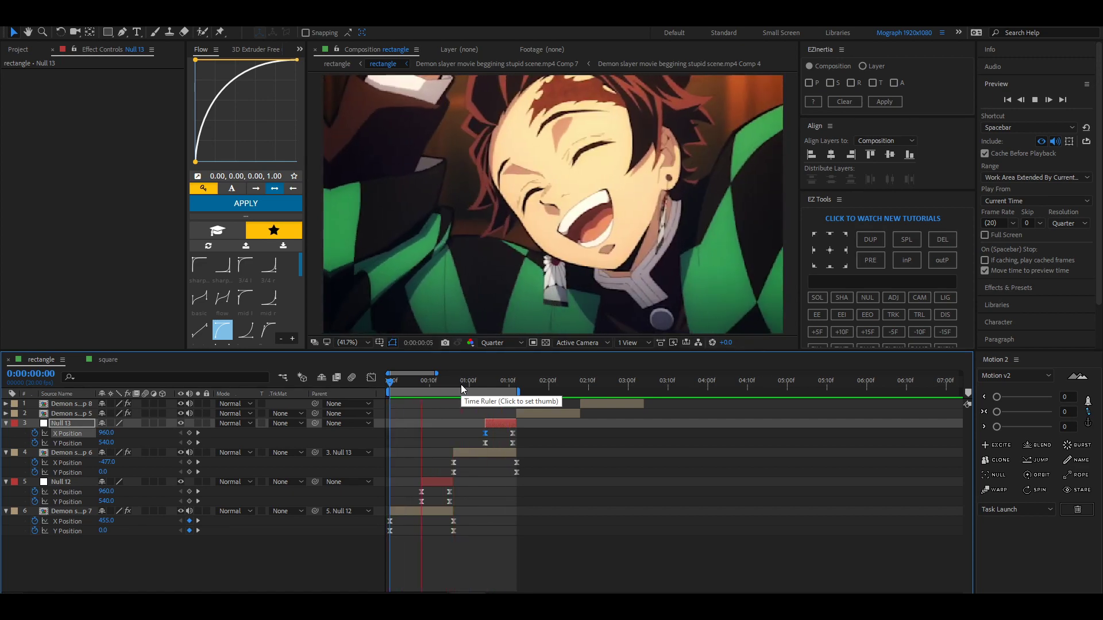
key("space")
left_click_drag(449, 385, 380, 391)
key("space")
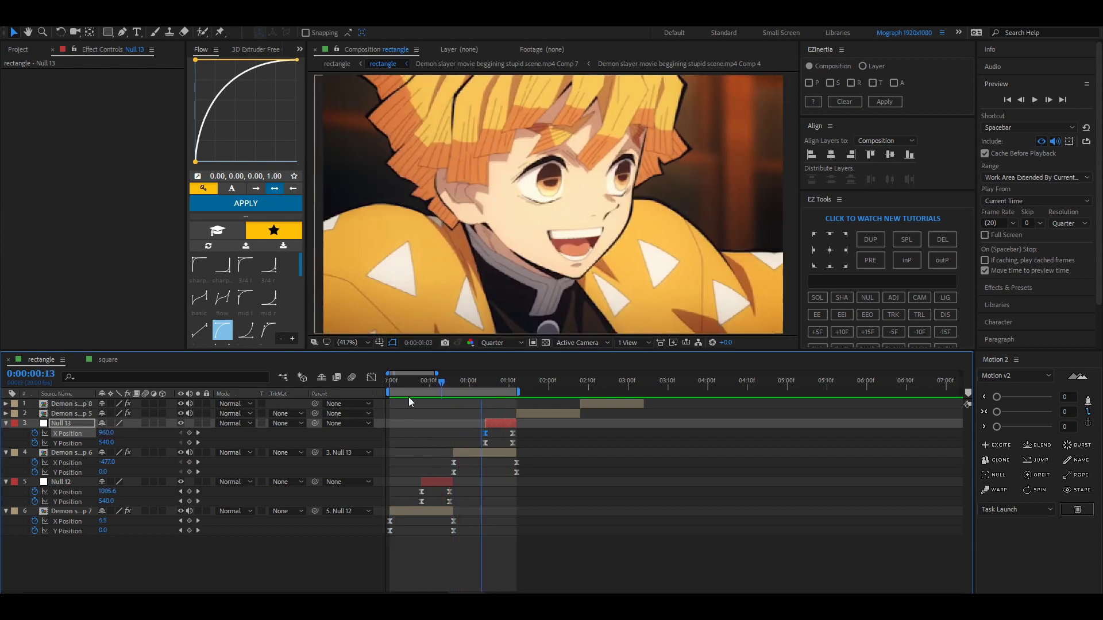
key("space")
Collapse the revealed keyframe properties of all layers in the rectangle composition.
key("ctrl+a")
key("u")
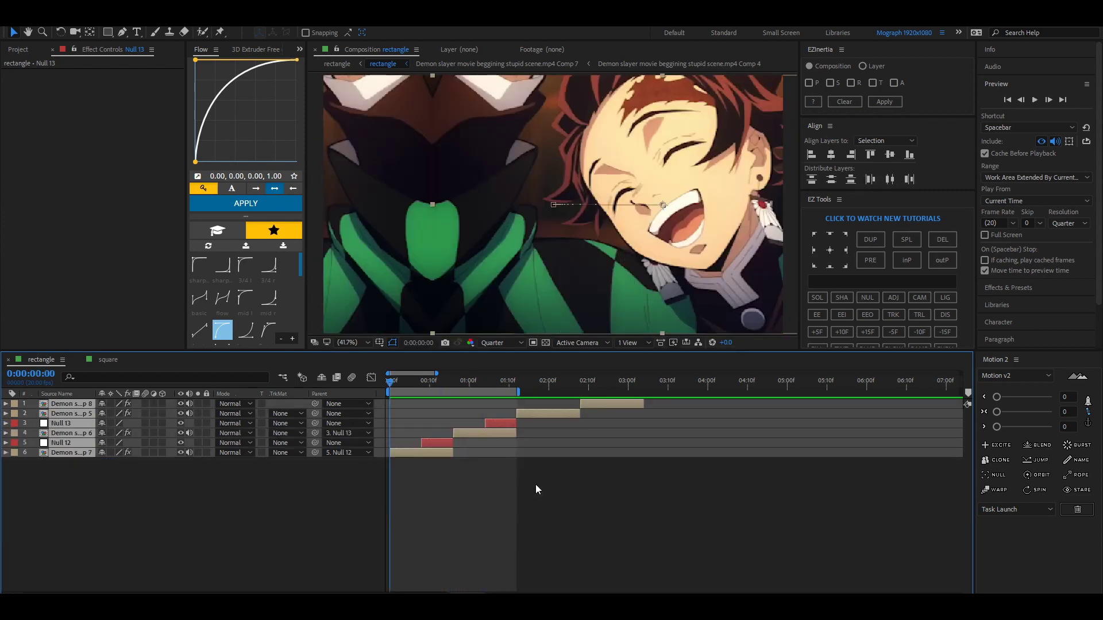
left_click(539, 471)
Compare the rectangle composition with the square composition by scrubbing through the first clip in each.
left_click(113, 360)
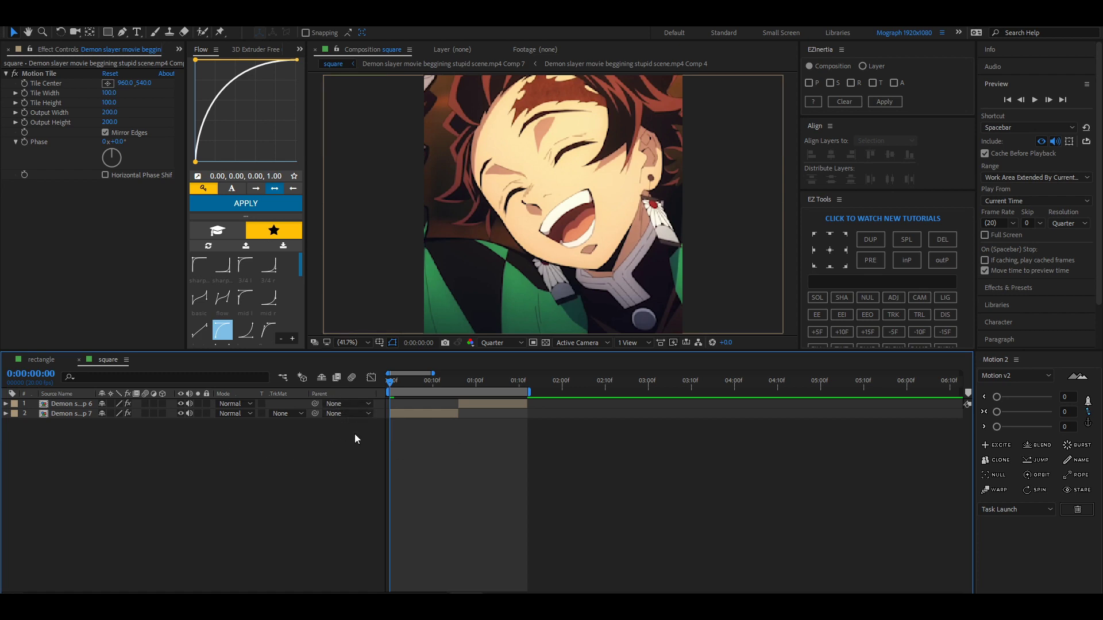
left_click(46, 360)
left_click(411, 382)
left_click(393, 386)
left_click(425, 386)
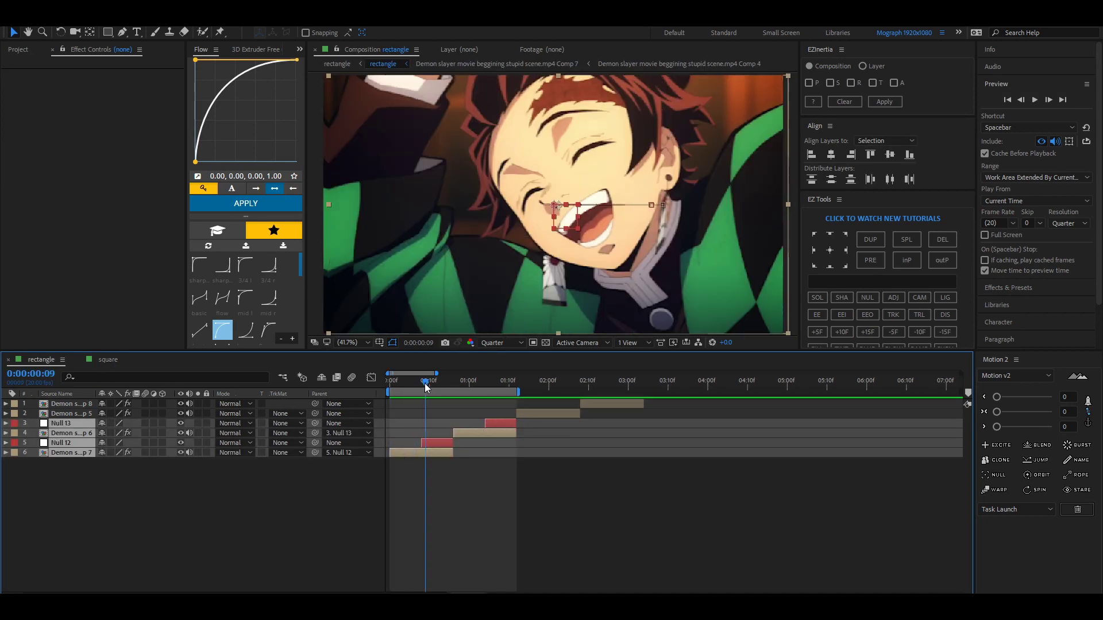
left_click(526, 477)
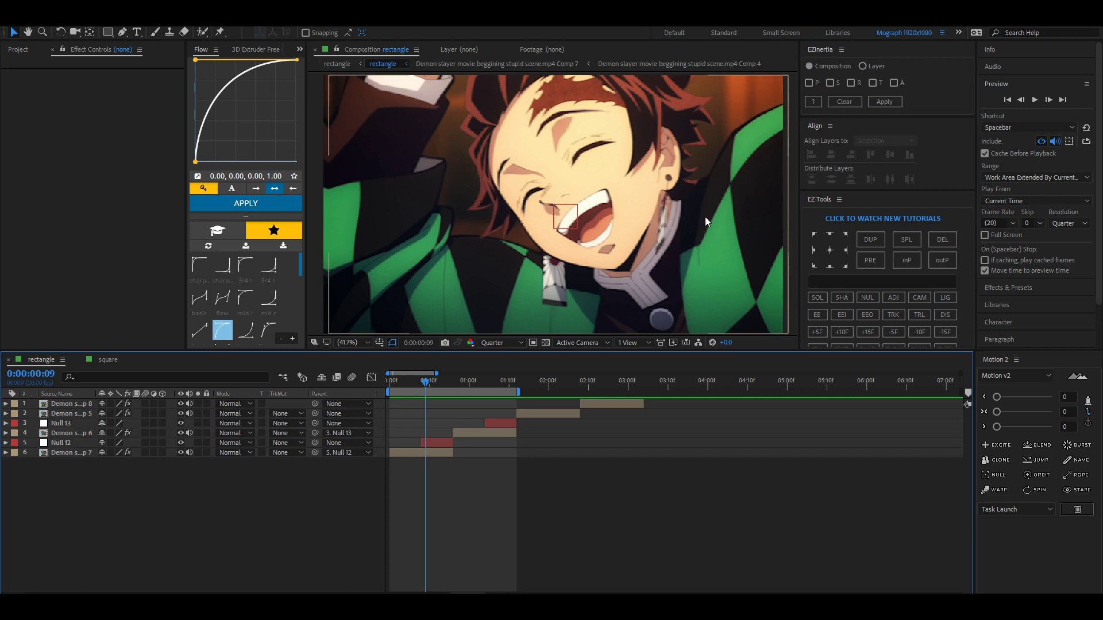
left_click(111, 361)
mouse_move(403, 383)
left_mouse_down()
mouse_move(424, 382)
mouse_move(389, 380)
left_mouse_up()
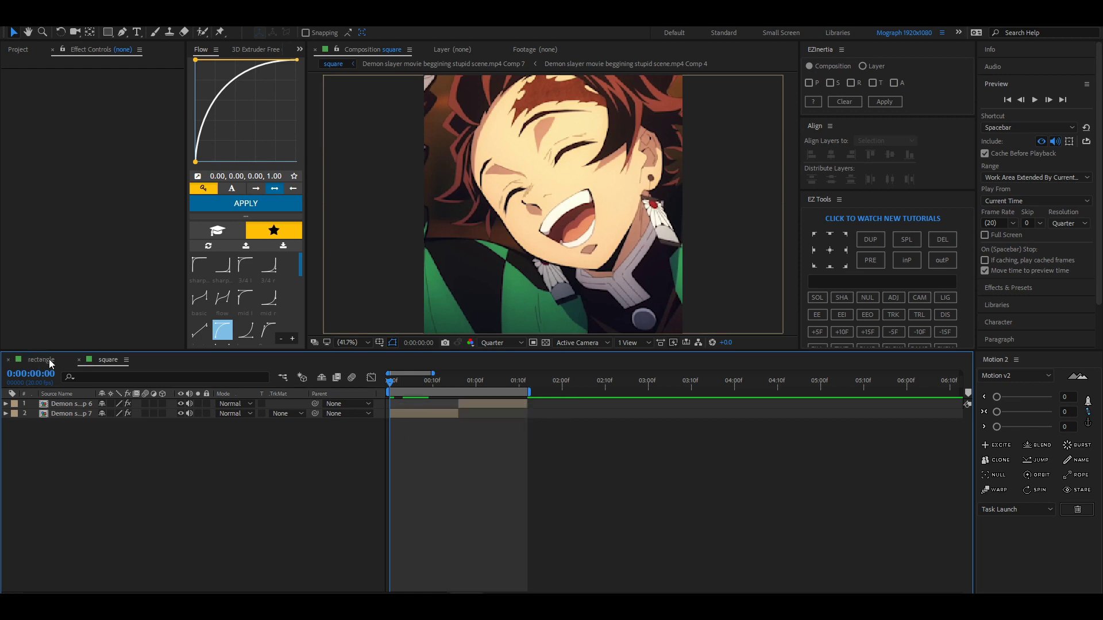
left_click(438, 382)
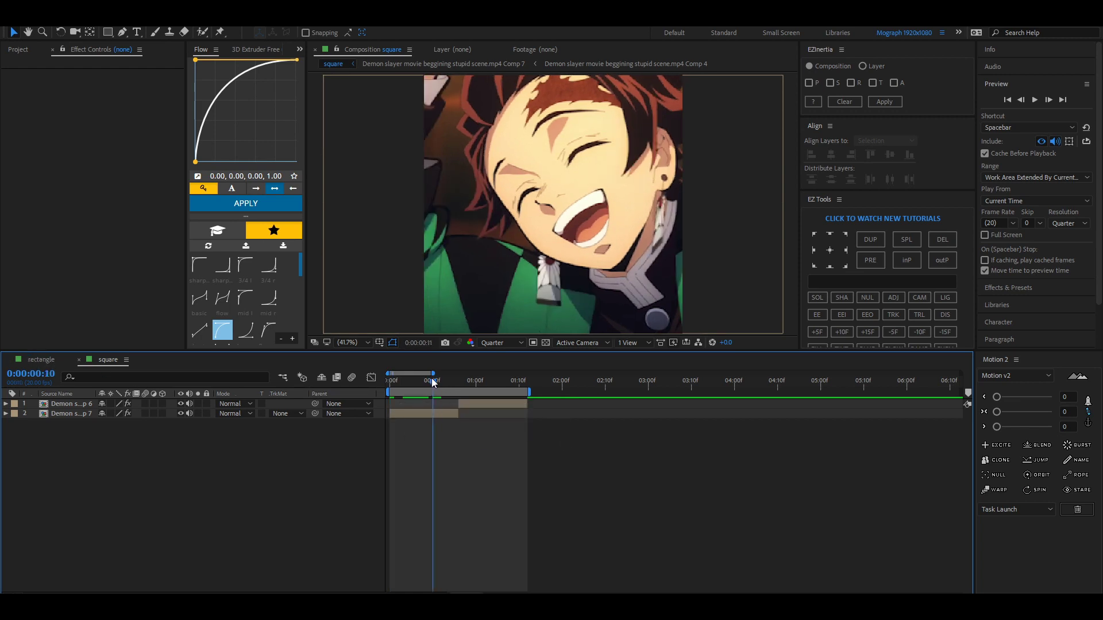
left_click_drag(435, 380, 371, 380)
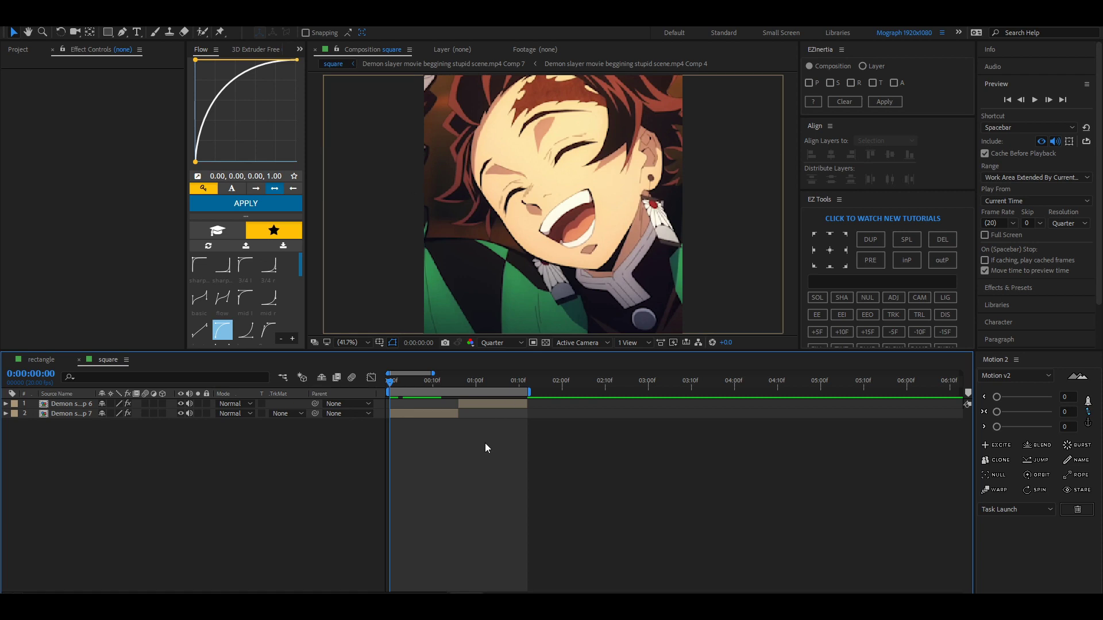
Try to shift the first clip horizontally in the square composition.
left_click(436, 412)
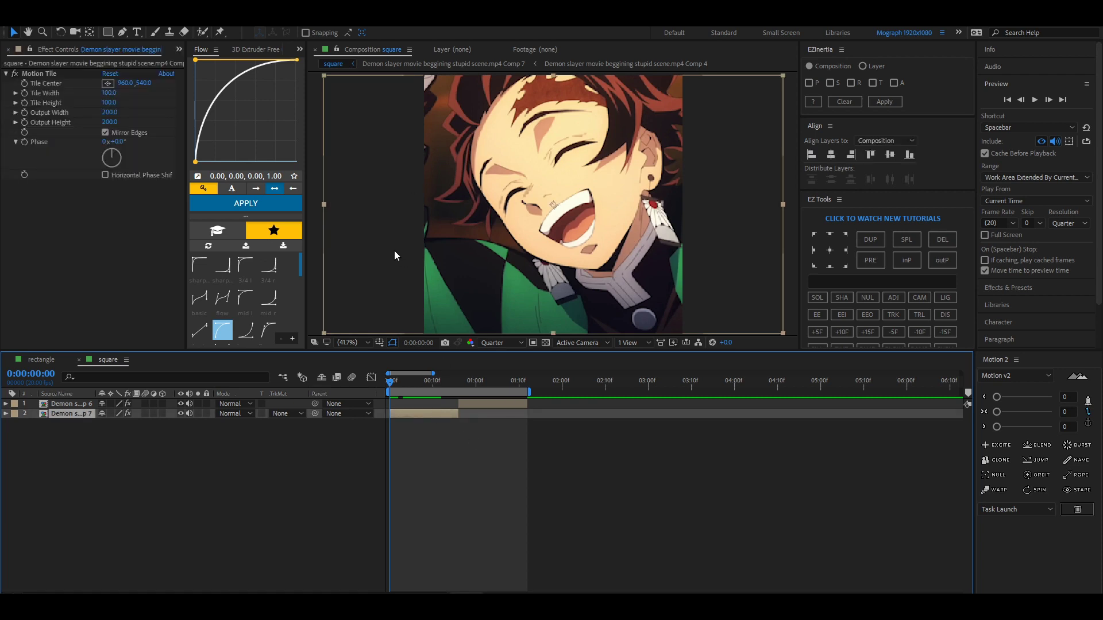
left_click_drag(400, 232, 440, 224)
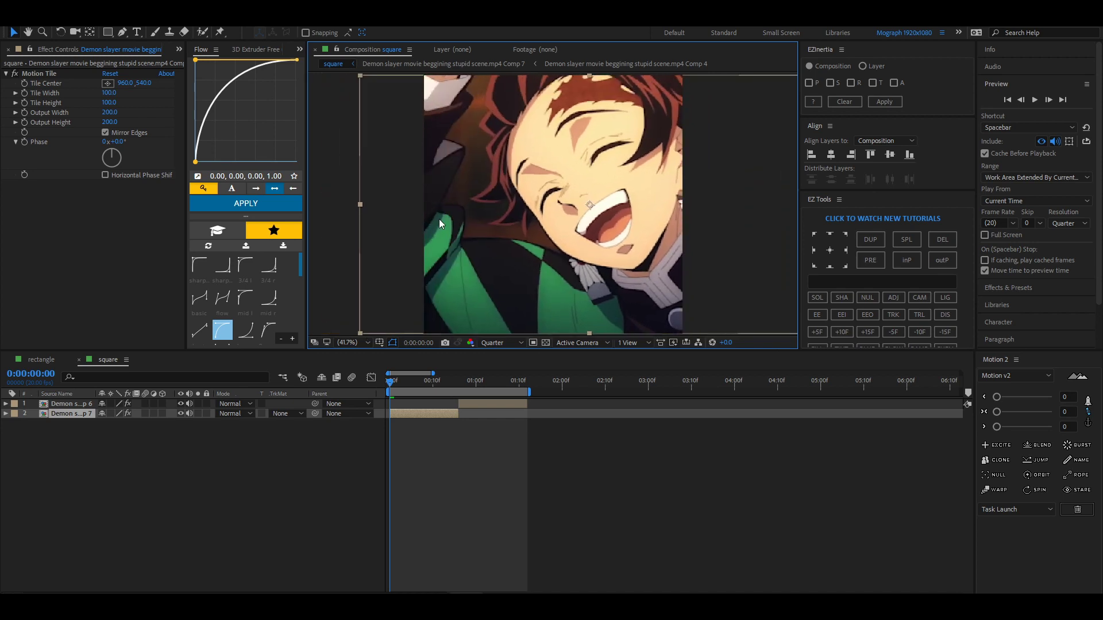
left_click(545, 442)
left_click(436, 414)
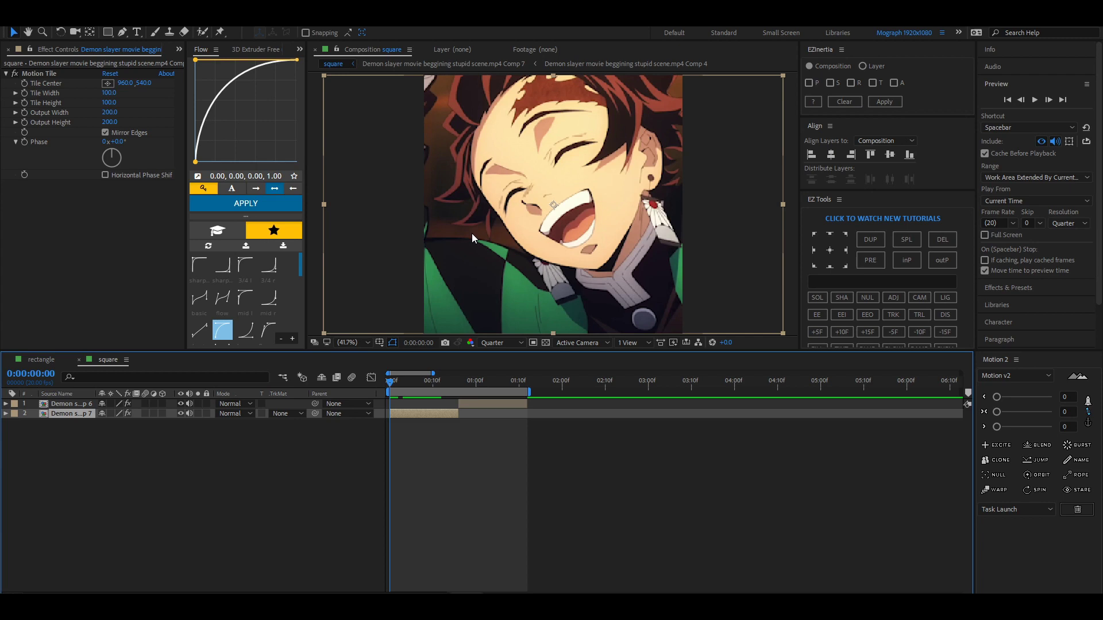
left_click(439, 454)
Keyframe the first clip's Position at 540, 540 on frame 16 in the square composition.
left_click(453, 411)
left_click_drag(422, 378, 458, 381)
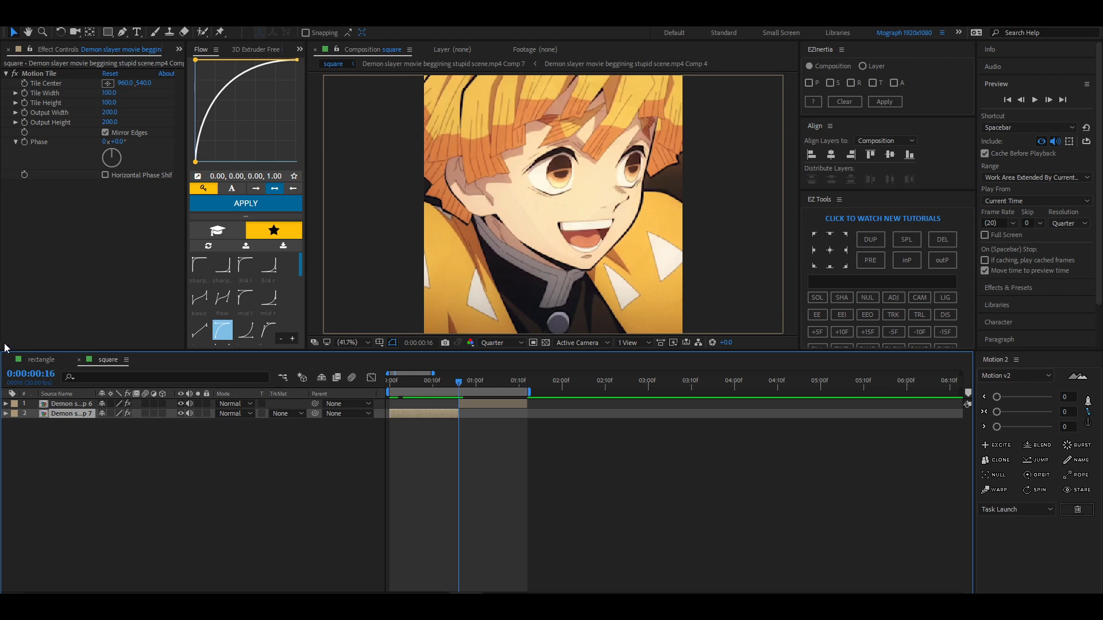
key("p")
left_click(34, 423)
left_click_drag(452, 382, 460, 387)
right_click(66, 430)
left_click(74, 444)
Set the first clip's Position to 1225, 540 on frame 0, then shift both keyframes together until it is 947, 540.
key("Home")
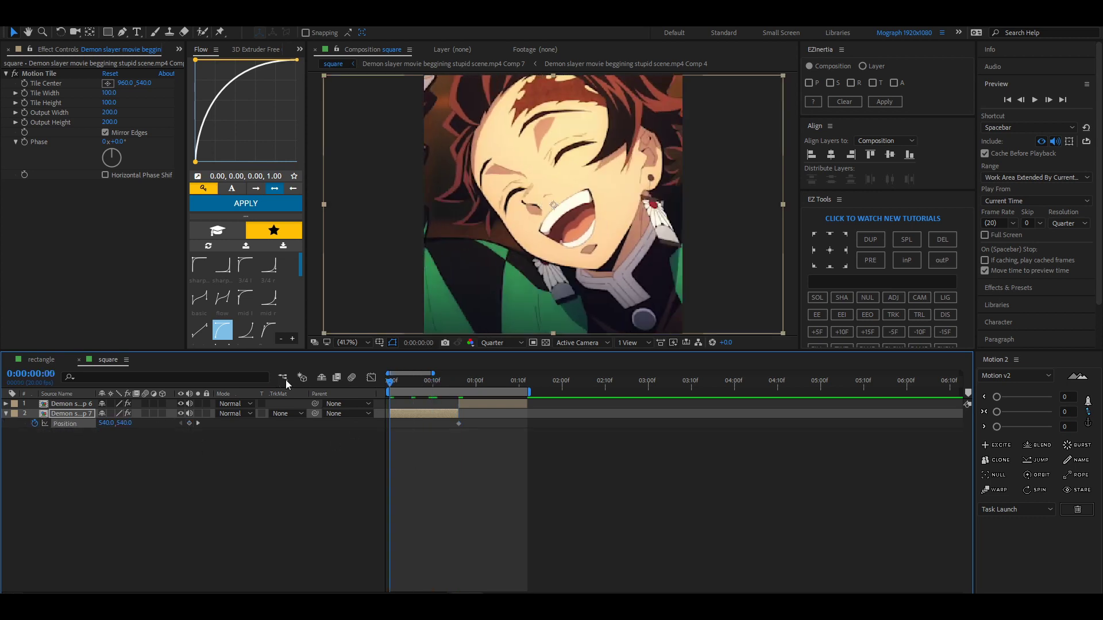
left_click_drag(109, 424, 505, 425)
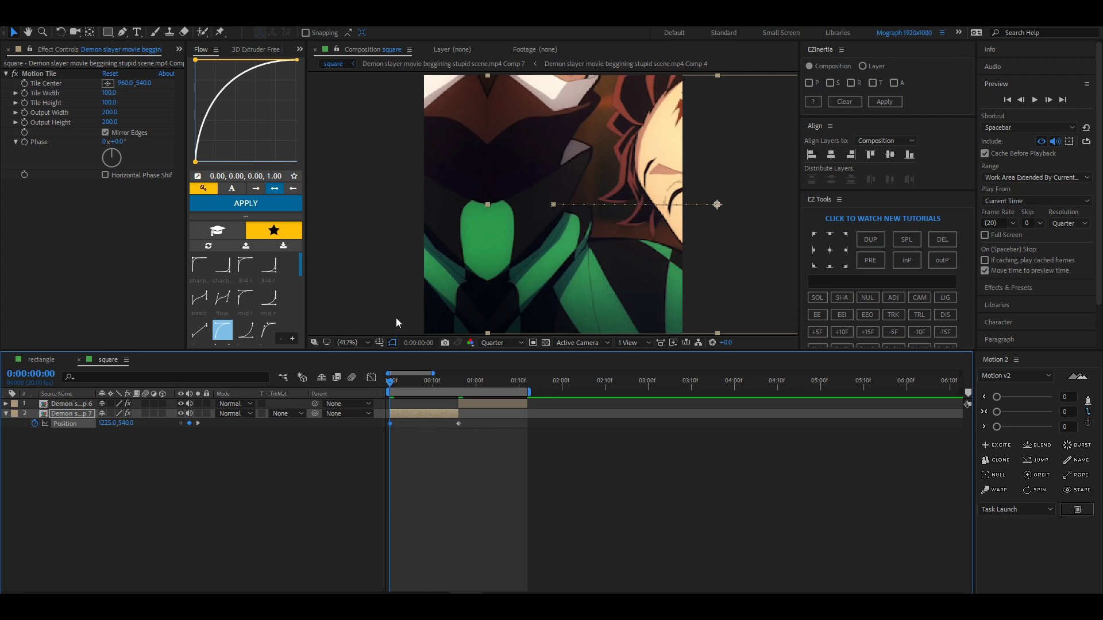
left_click_drag(110, 423, 92, 424)
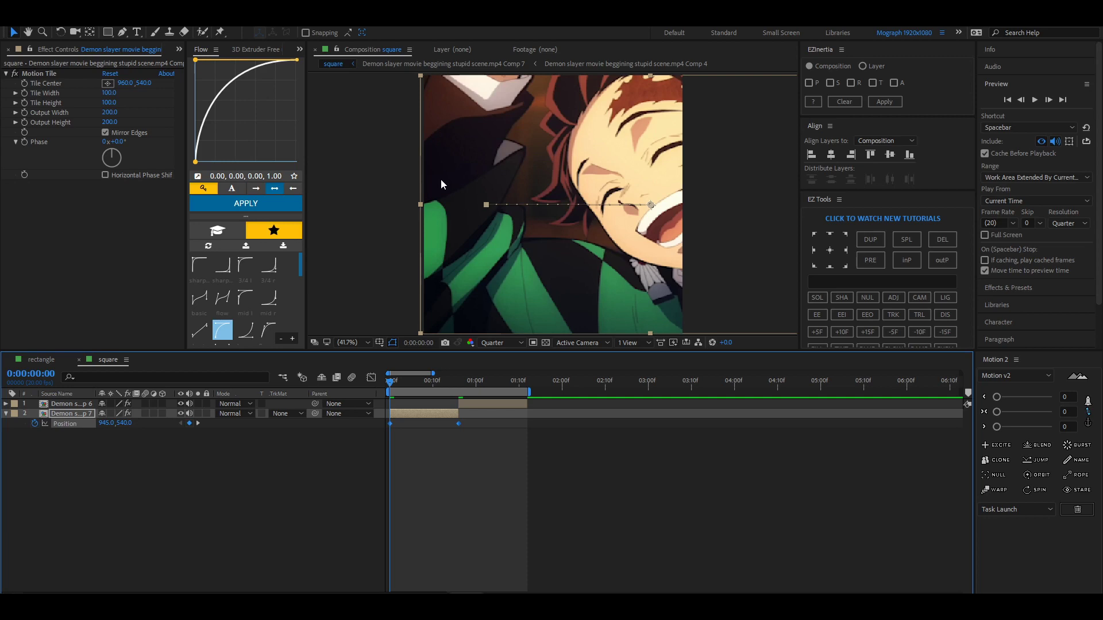
left_click_drag(107, 423, 150, 424)
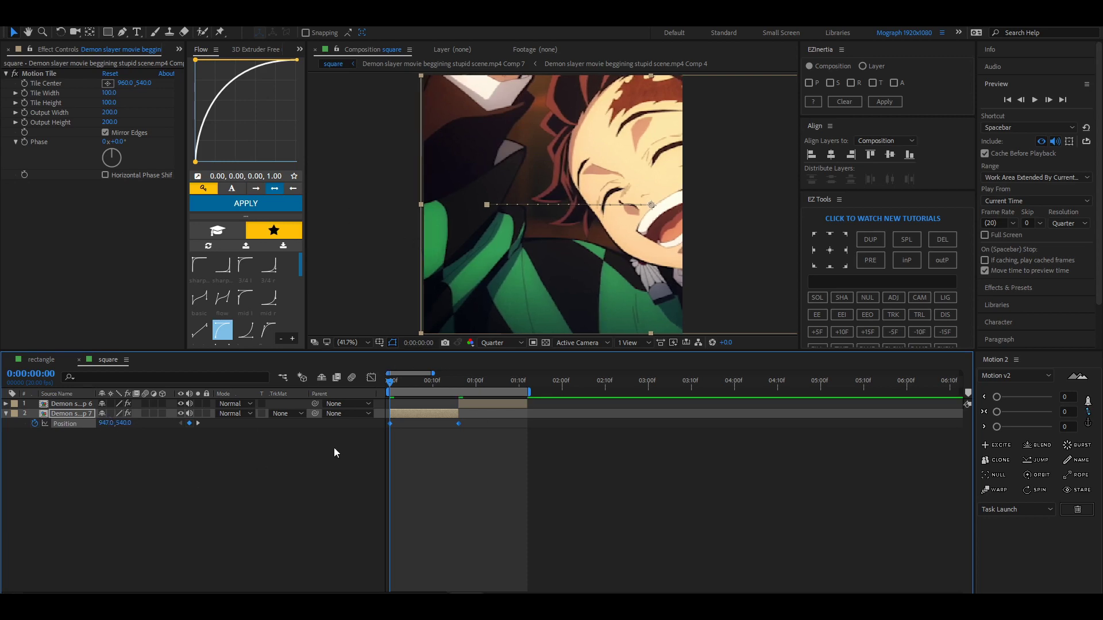
left_click(414, 466)
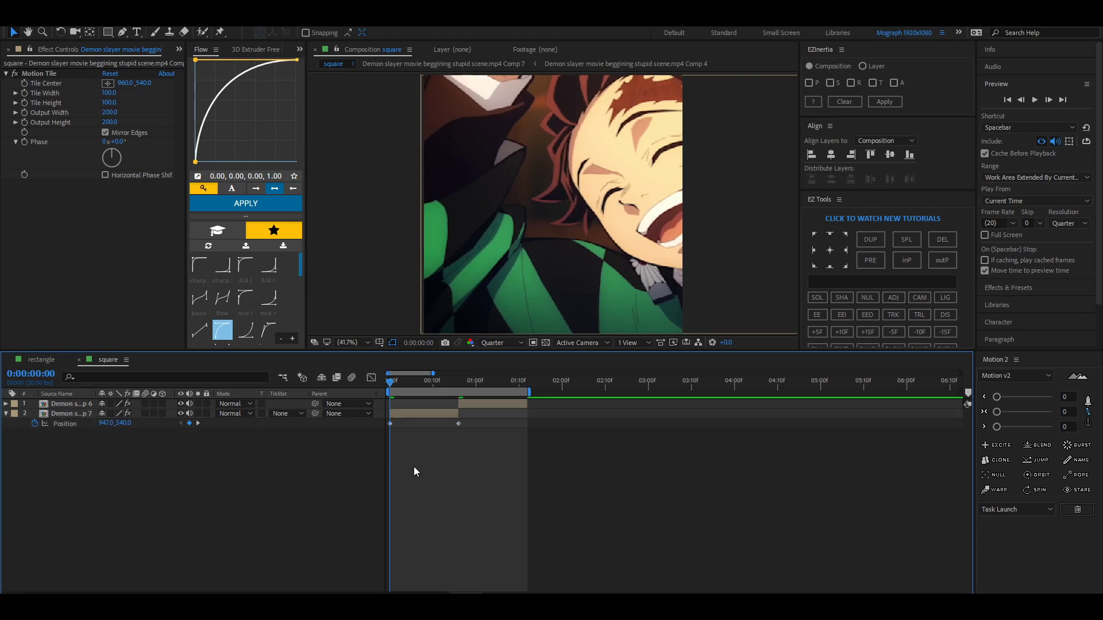
Separate the first clip's Position into X and Y dimensions and apply Easy Ease to both X Position keyframes.
right_click(64, 426)
left_click(75, 443)
left_click_drag(477, 416, 331, 434)
left_click_drag(450, 460, 394, 416)
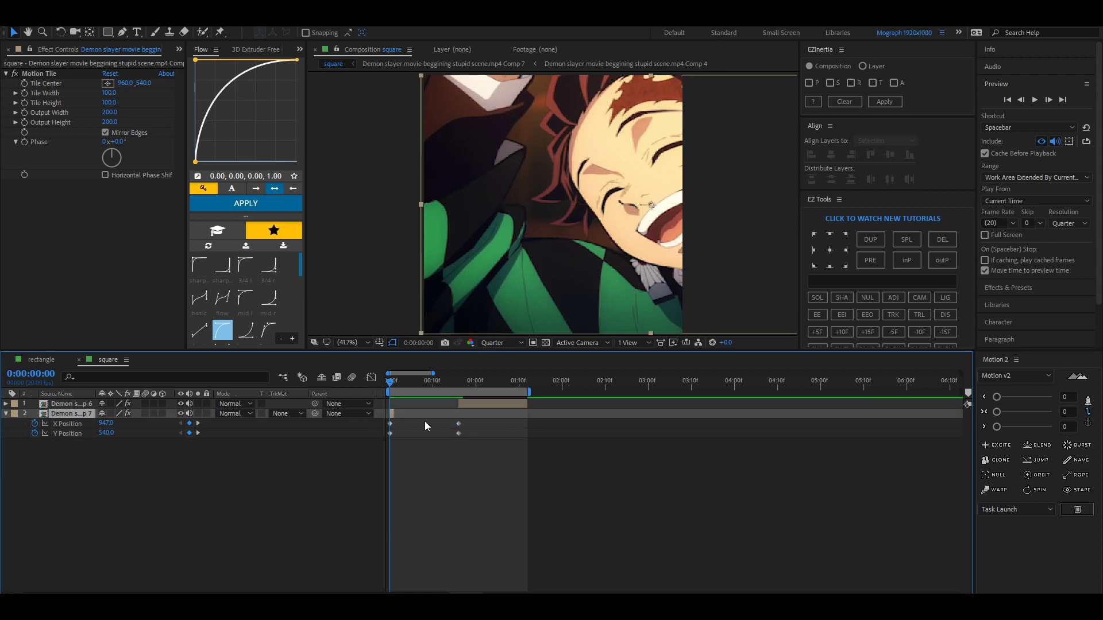
key("ctrl+z")
left_click_drag(477, 419, 365, 425)
key("F9")
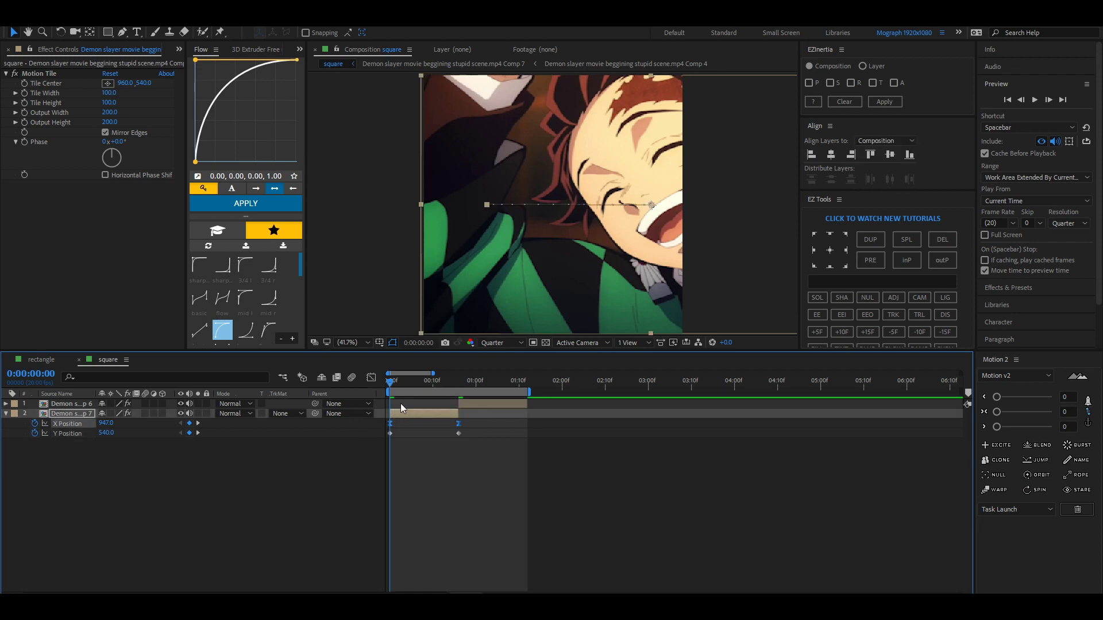
Reshape the first clip's X Position curve so it moves sharply at the start and settles slowly into the last keyframe.
left_click(371, 377)
key("equal")
key("equal")
left_click_drag(427, 473, 385, 399)
left_click_drag(481, 411, 419, 538)
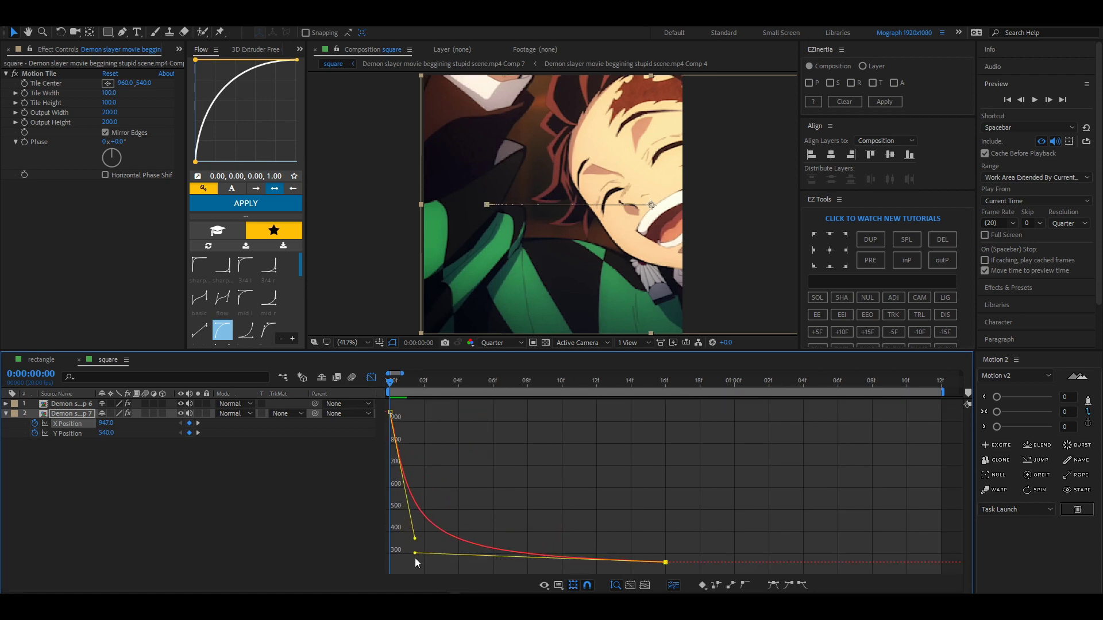
left_click(371, 377)
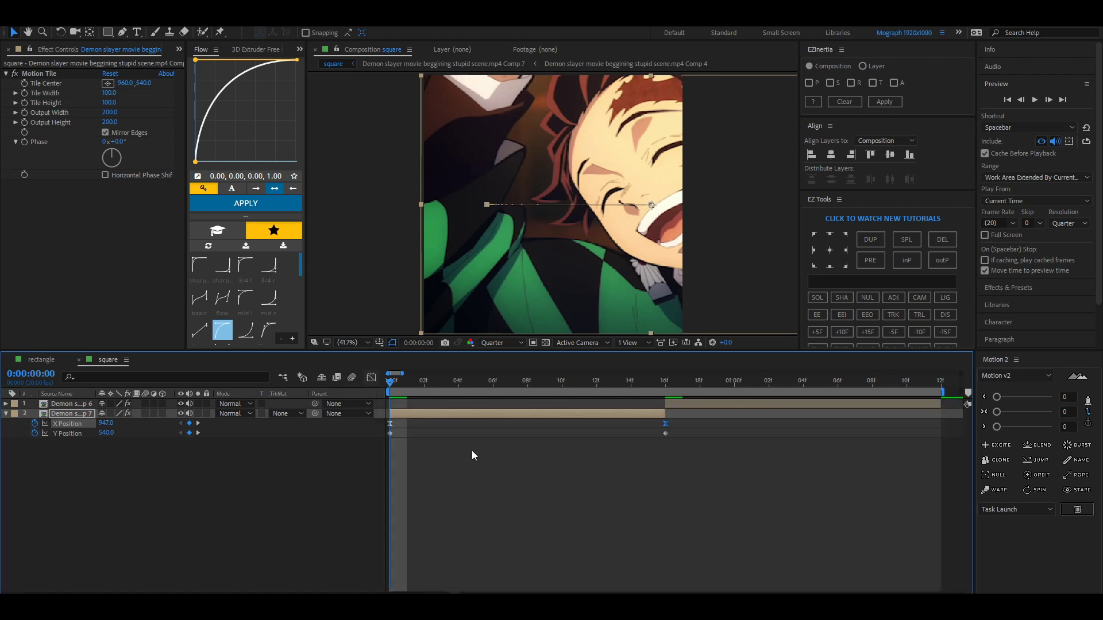
Add a null object above the first clip, trimmed to run from frame 8 to frame 16.
left_click(526, 379)
key("ctrl+alt+shift+y")
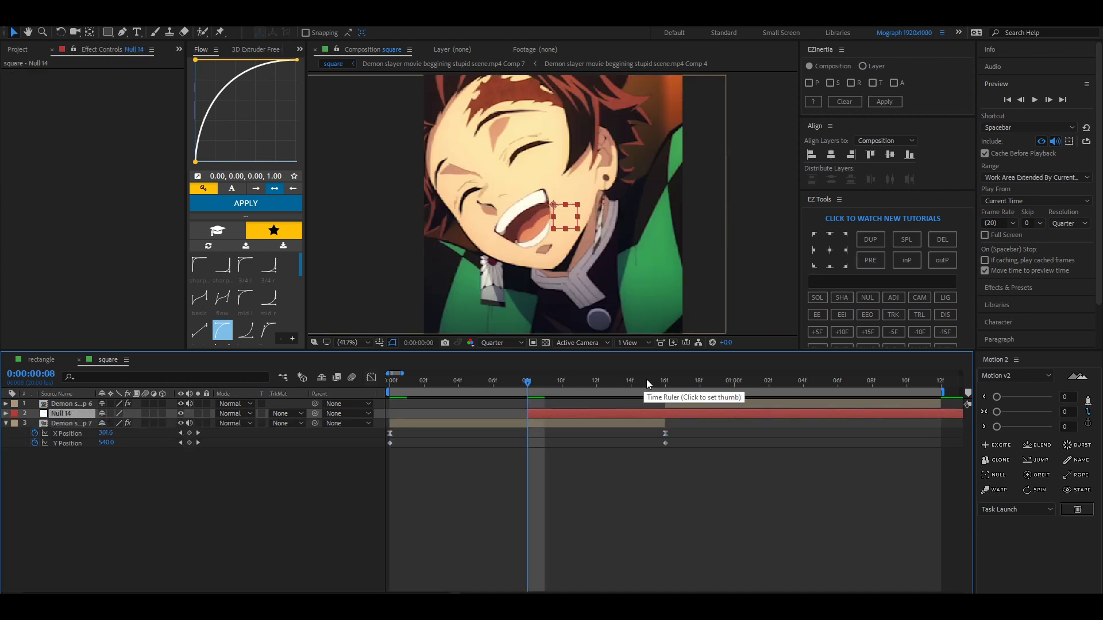
left_click_drag(647, 383, 663, 383)
key("ctrl+shift+d")
key("Delete")
left_click(525, 383)
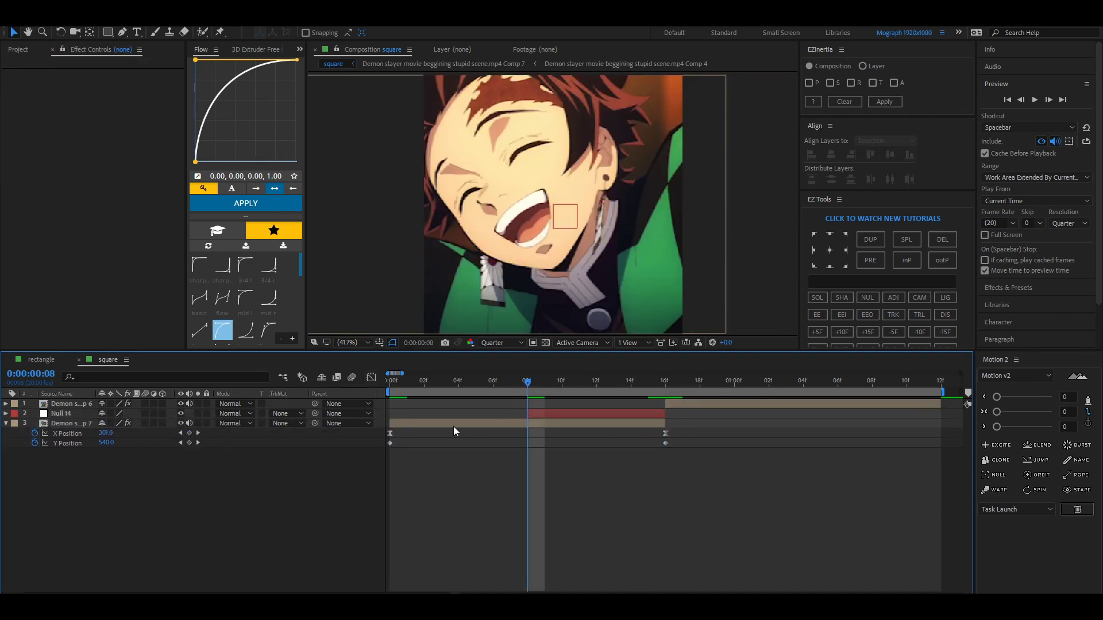
Parent the first clip to the new null and keyframe the null's Position at 540, 540 on frame 8.
left_click_drag(314, 423, 68, 412)
left_click(68, 411)
key("p")
left_click(35, 424)
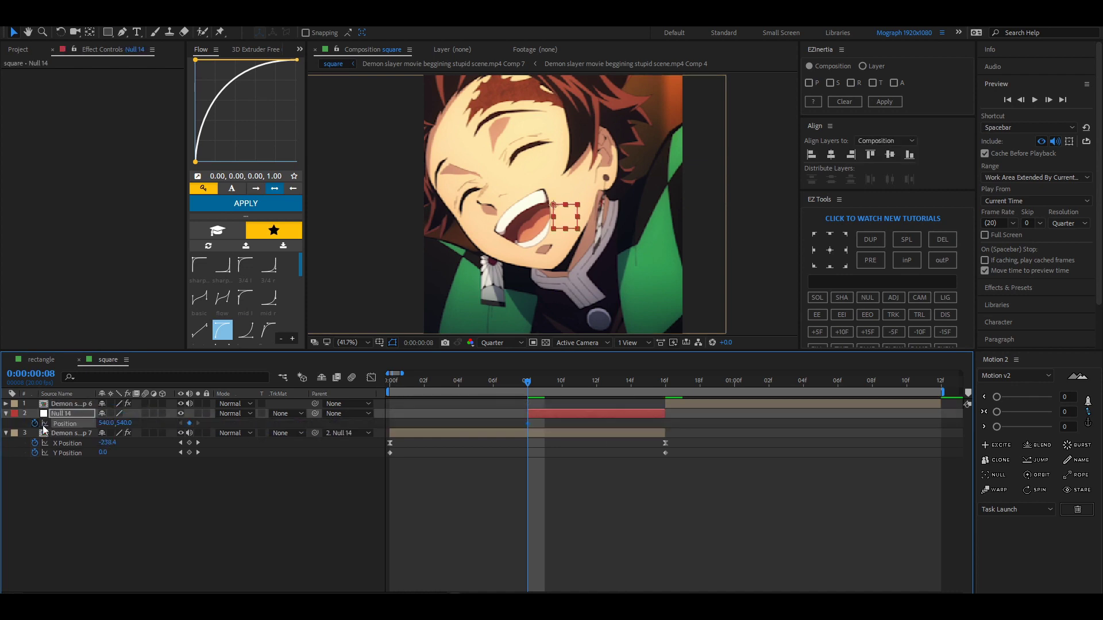
Set the first clip's null to Position 130, 540 on frame 15.
left_click(648, 380)
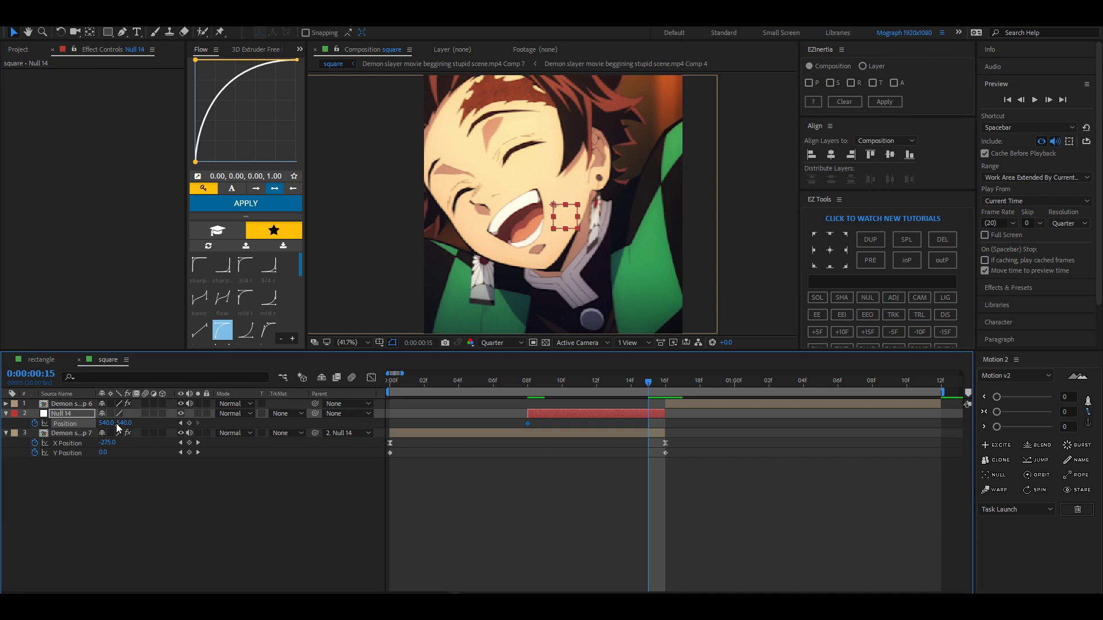
mouse_move(665, 381)
left_mouse_down()
mouse_move(695, 381)
mouse_move(549, 380)
mouse_move(698, 371)
mouse_move(652, 375)
left_mouse_up()
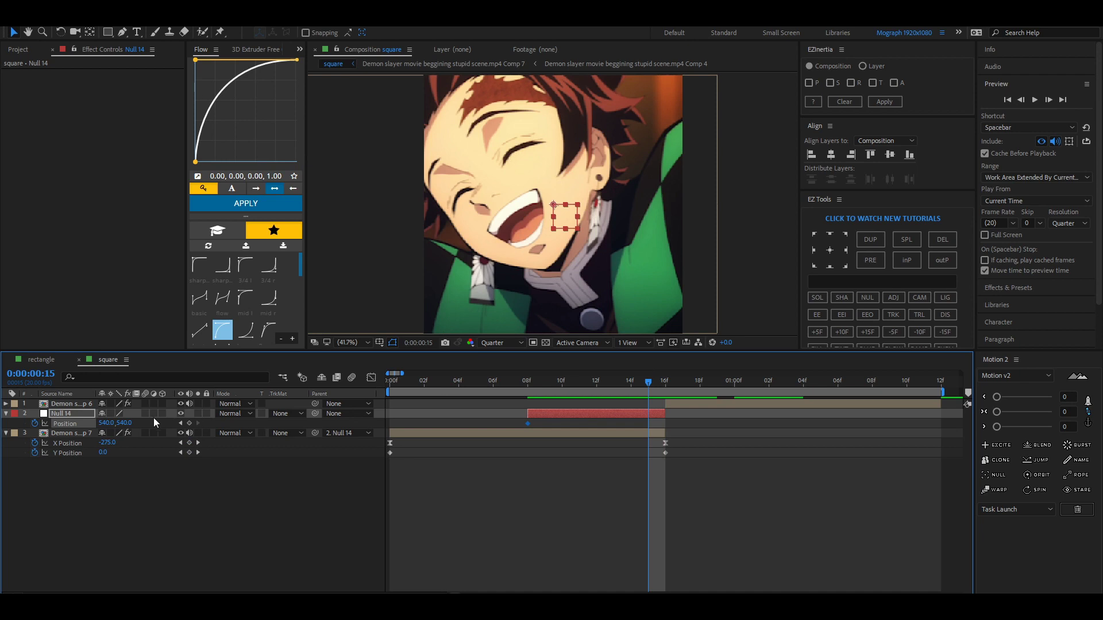
mouse_move(105, 423)
left_mouse_down()
mouse_move(82, 423)
mouse_move(98, 423)
left_mouse_up()
left_click_drag(97, 423, 82, 424)
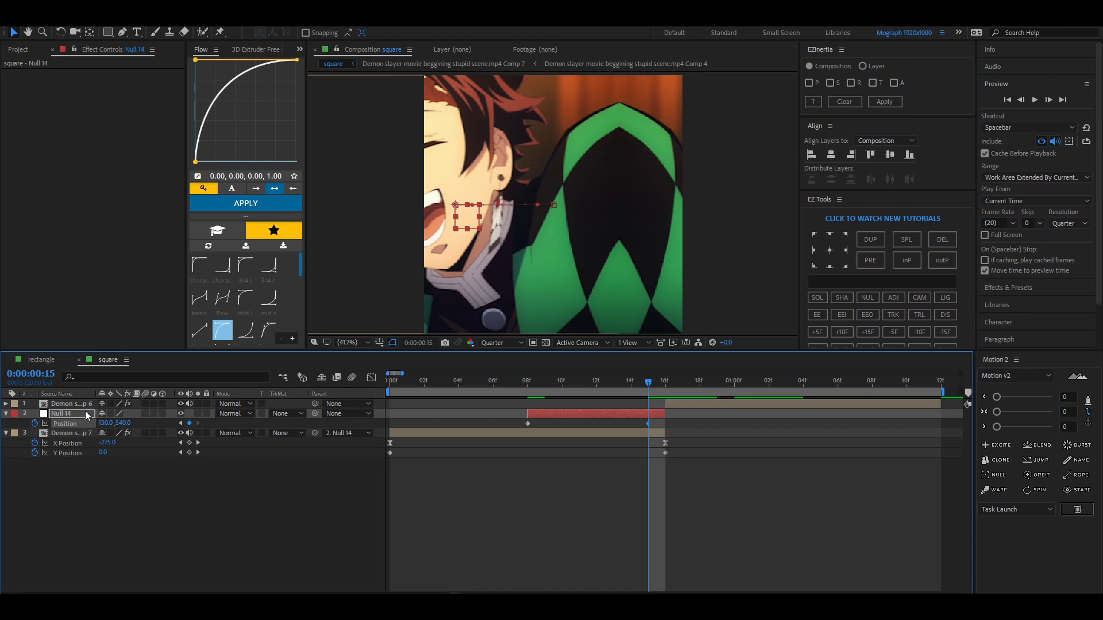
Separate the null's Position dimensions, ease the keyframes and bend the X Position curve to start slowly and accelerate into the end.
right_click(77, 425)
left_click(115, 443)
left_click_drag(664, 419, 491, 425)
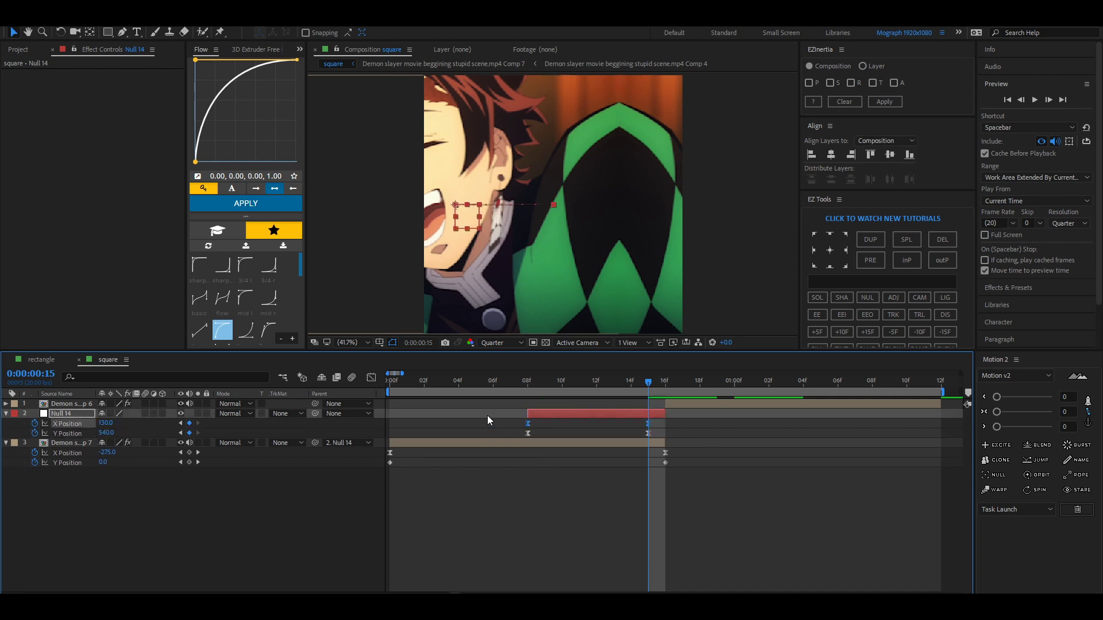
left_click(372, 379)
left_click_drag(756, 438, 634, 437)
left_click_drag(568, 412, 632, 416)
left_click(371, 379)
Keyframe the second clip's X Position at 540 on 0:00:01:12 and at 930 on frame 16.
scroll(624, 416, "down", 3)
left_click(567, 403)
left_click(598, 383)
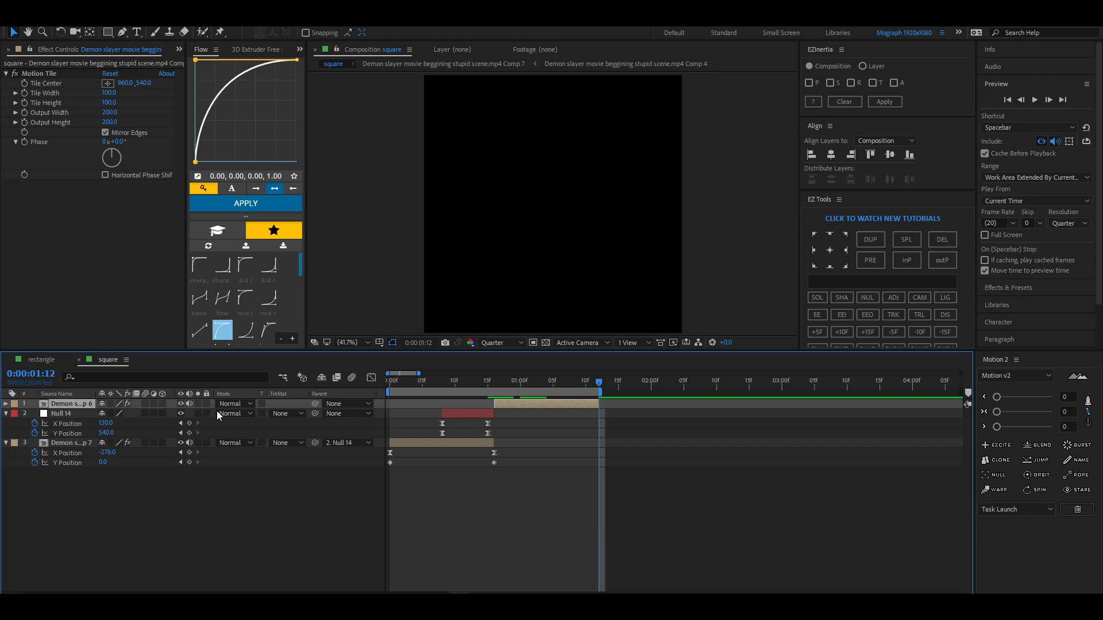
key("p")
left_click(35, 414)
key("j")
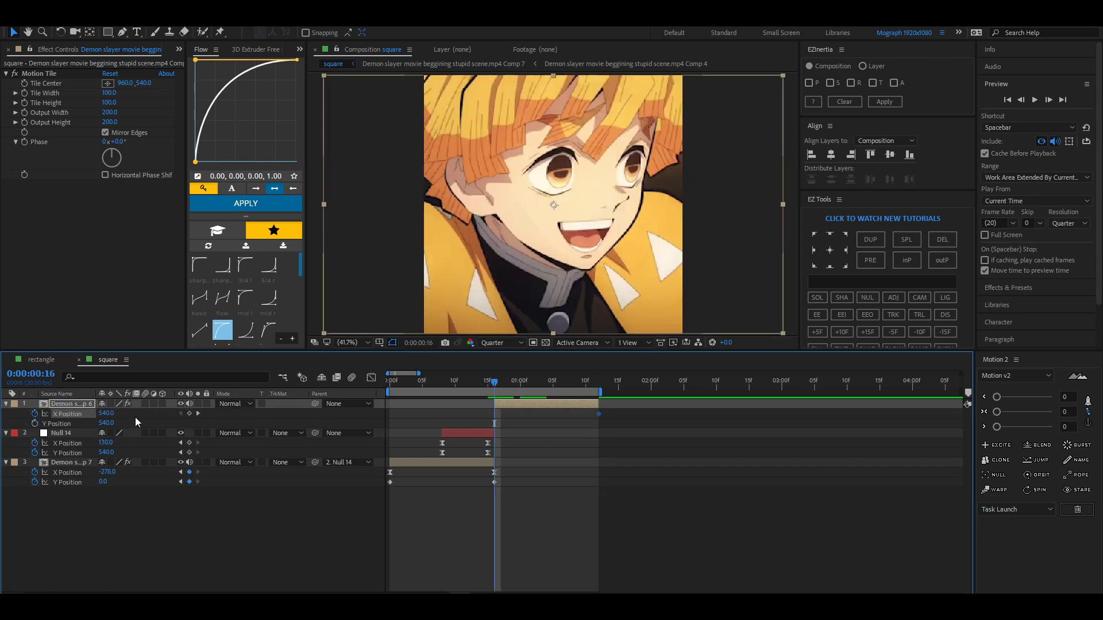
left_click_drag(111, 414, 132, 412)
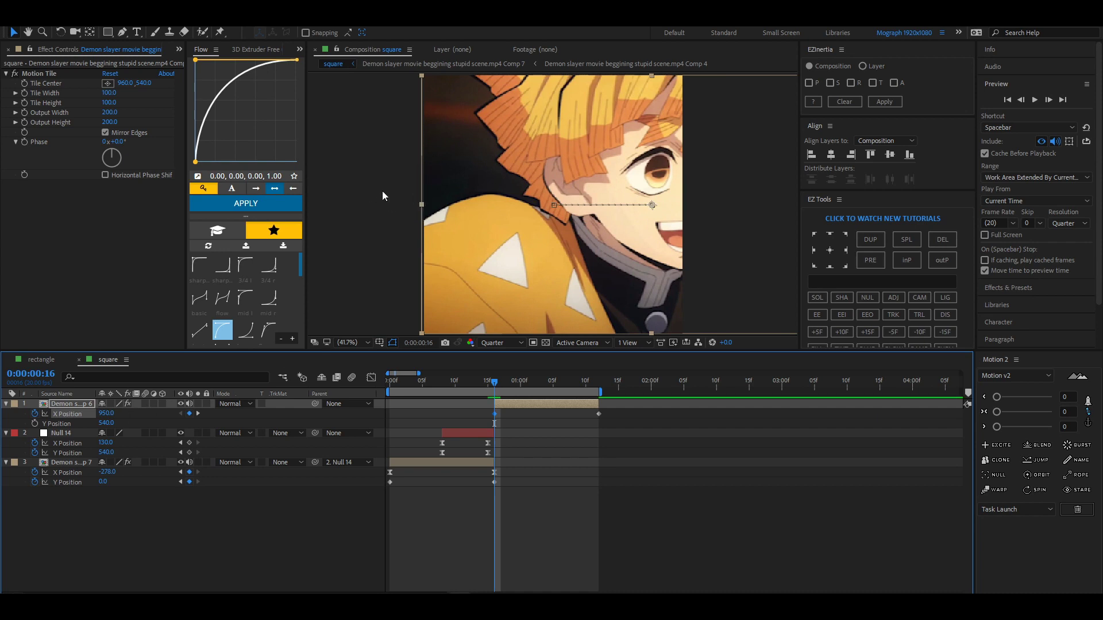
mouse_move(103, 416)
left_mouse_down()
mouse_move(118, 413)
mouse_move(100, 412)
left_mouse_up()
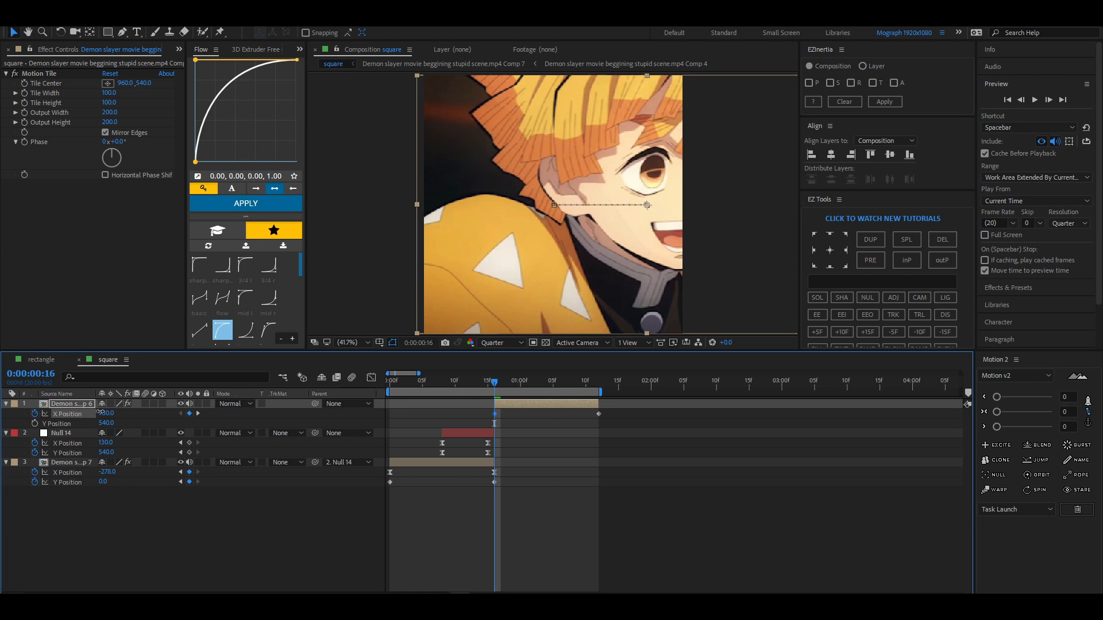
Ease the second clip's X Position keyframes and shape the curve with a steep start and a long, slow finish.
key("F9")
left_click_drag(456, 463, 515, 543)
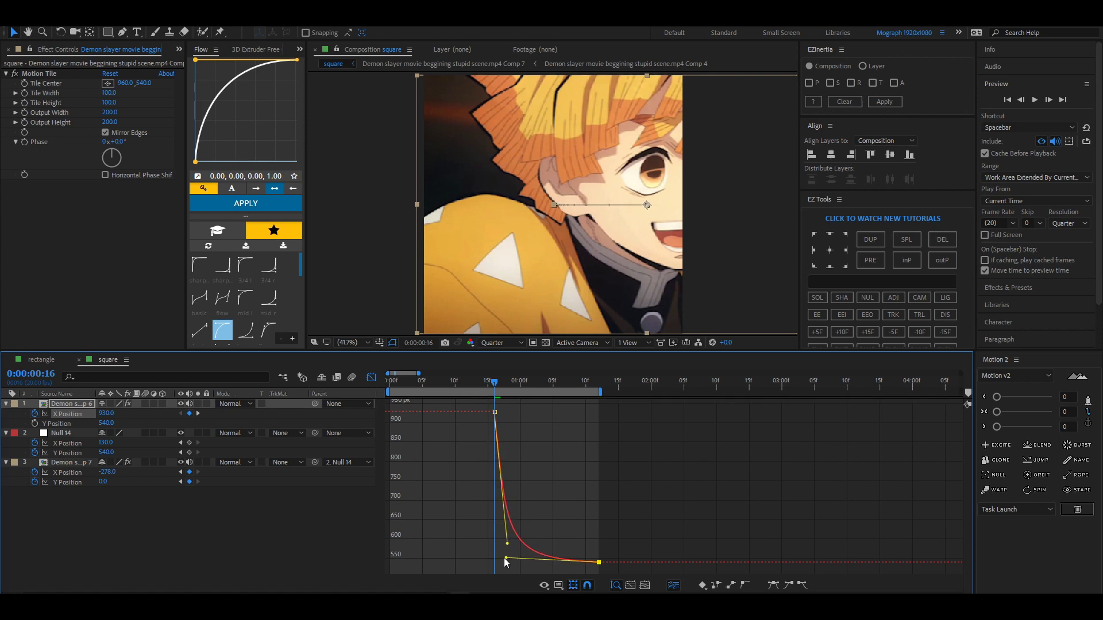
left_click(371, 377)
Add another null object above the second clip, trimmed to run from 0:00:01:05 to 0:00:01:12.
left_click_drag(513, 386, 552, 384)
key("ctrl+alt+shift+y")
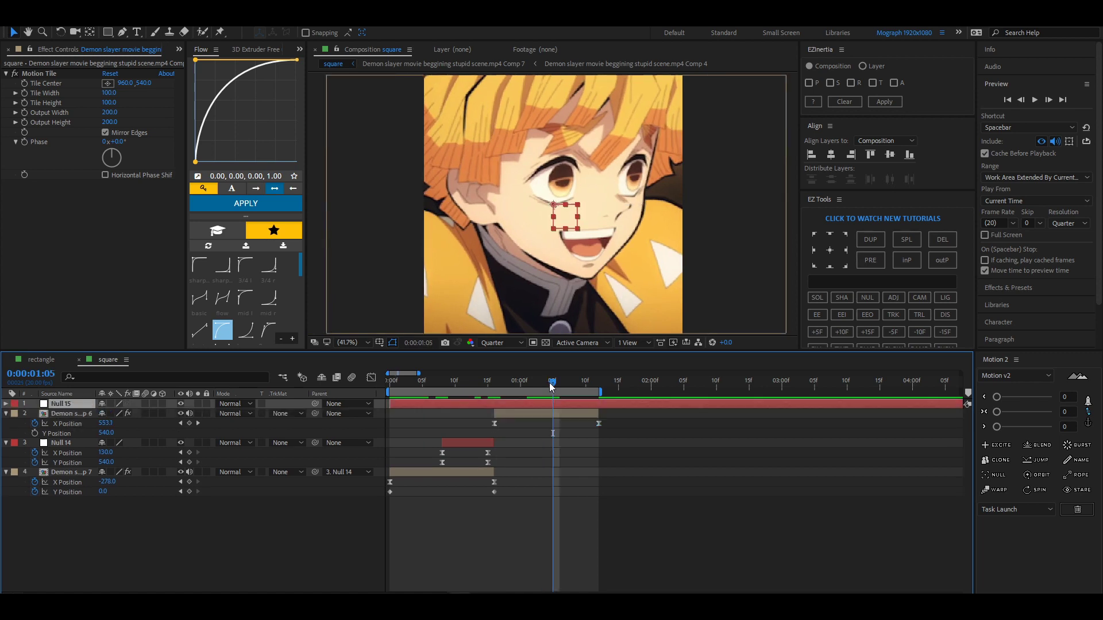
key("alt+[")
left_click(599, 381)
key("ctrl+shift+d")
key("Delete")
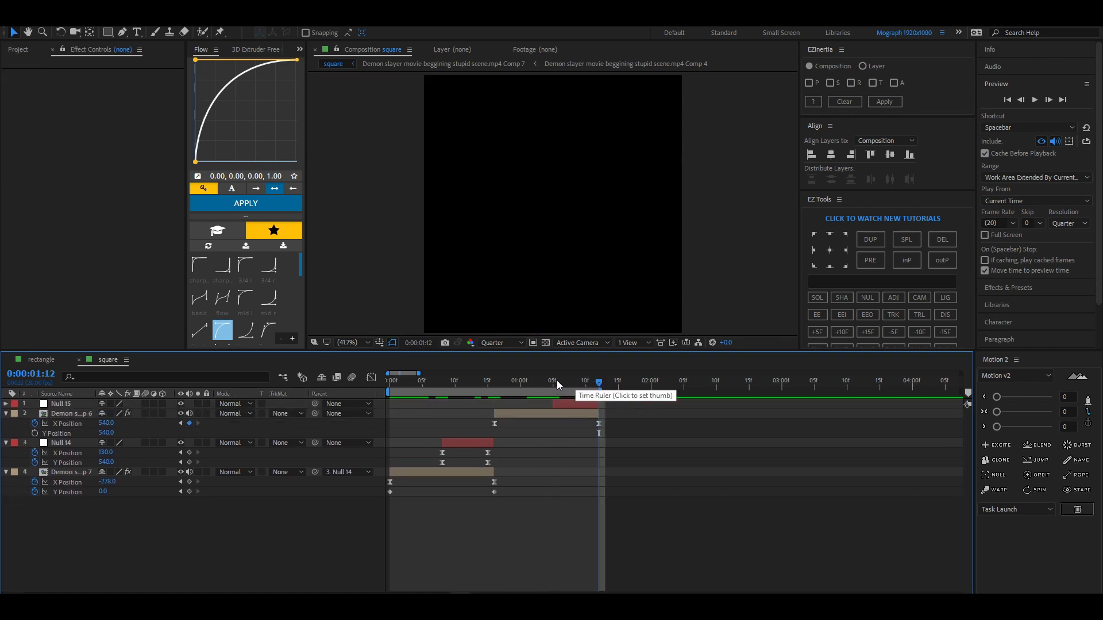
Parent the second clip to its new null and keyframe that null's Position at 540, 540 on 0:00:01:05.
left_click_drag(558, 382, 553, 382)
left_click_drag(315, 414, 86, 404)
left_click(81, 405)
key("p")
left_click(33, 413)
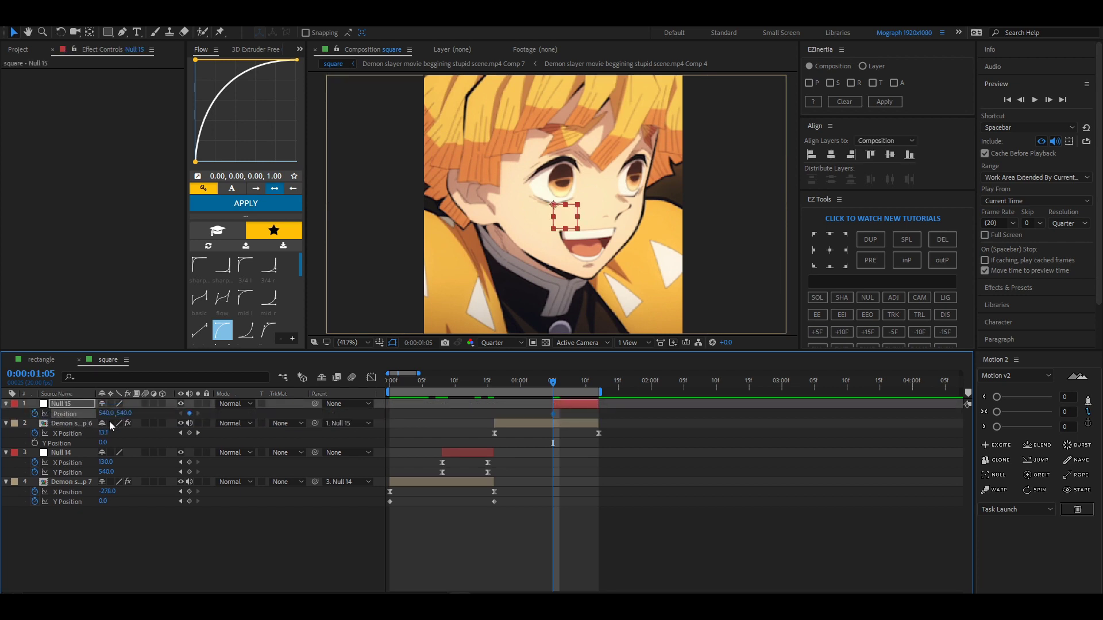
Set the second clip's null to X 140 at 0:00:01:11, separate its Position dimensions and apply Easy Ease to the keyframes.
key("o")
left_click_drag(107, 413, 80, 413)
right_click(69, 415)
left_click(89, 430)
key("F9")
left_click(619, 412)
left_click_drag(595, 407, 505, 408)
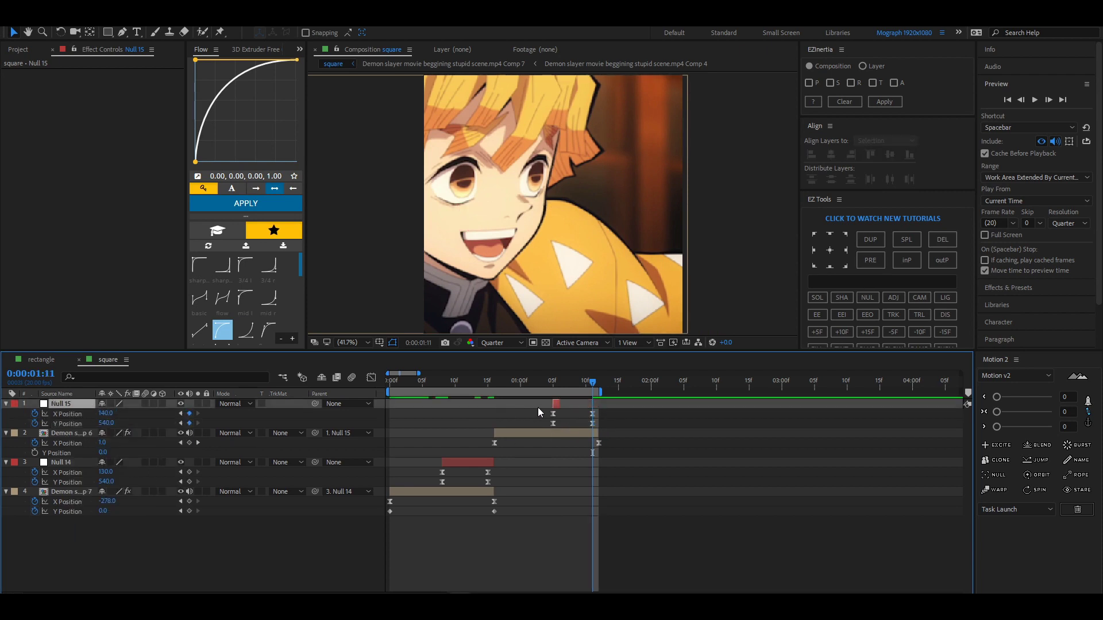
key("ctrl+z")
left_click(506, 413)
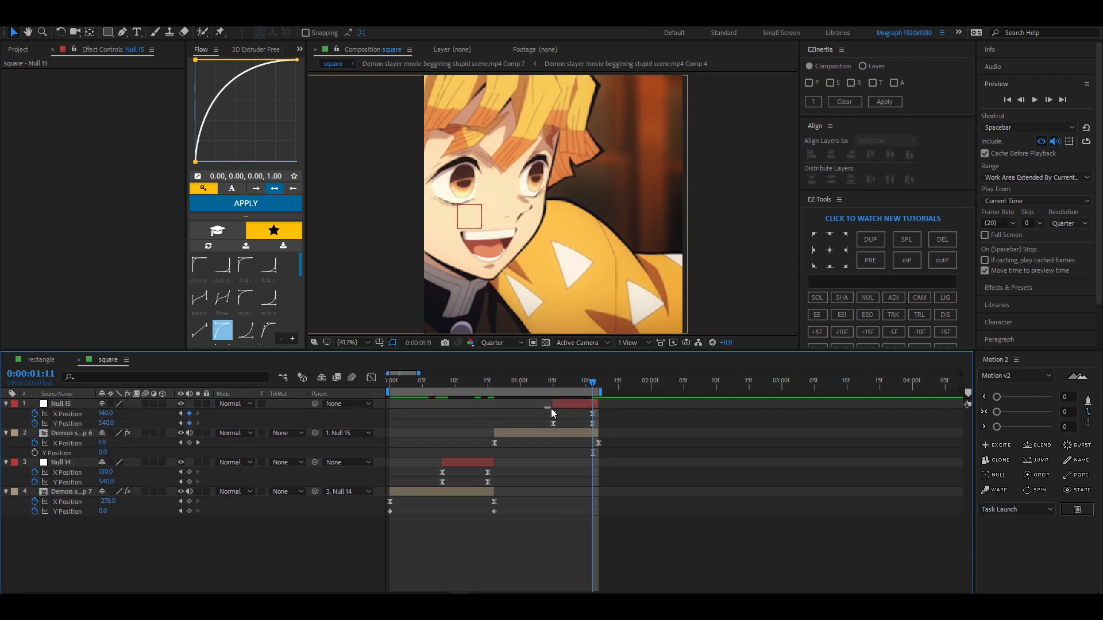
Adjust the easing curve between the X Position keyframes of the second clip's null.
left_click_drag(543, 407, 605, 418)
left_click(371, 378)
key("equal")
key("equal")
left_click_drag(490, 514, 640, 571)
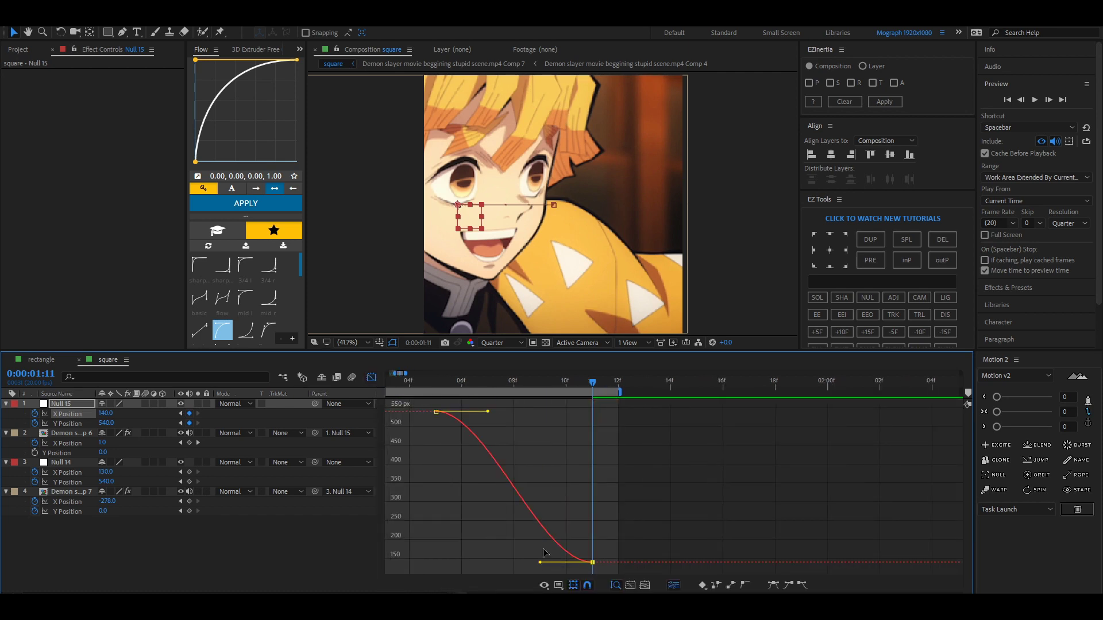